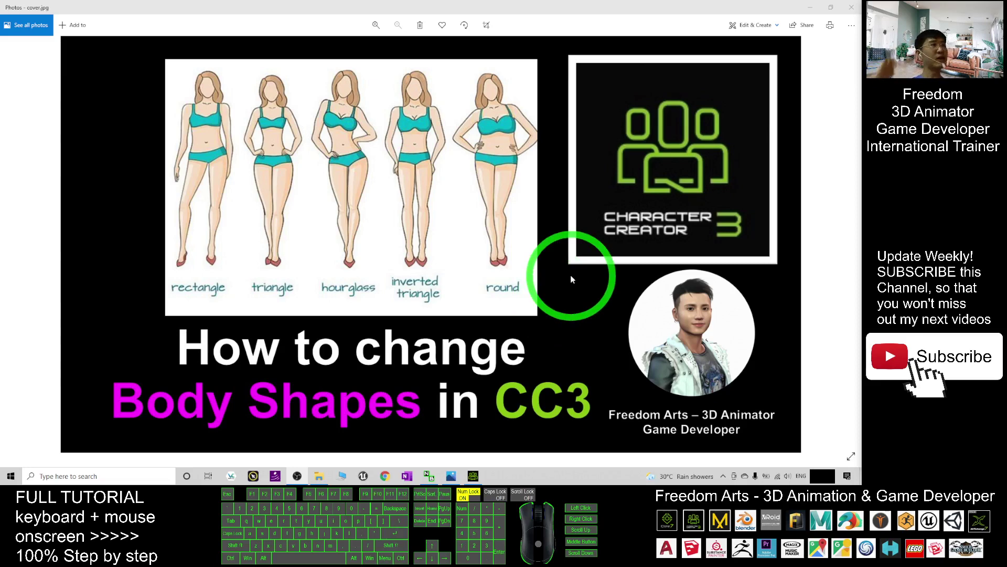
Switch to Character Creator 3 and list the avatar's currently used morphs
click(473, 475)
mouse_move(490, 180)
mouse_down()
mouse_move(490, 288)
mouse_move(513, 245)
mouse_move(493, 265)
mouse_move(435, 215)
mouse_move(512, 244)
mouse_move(478, 205)
mouse_move(504, 168)
mouse_up()
click(669, 63)
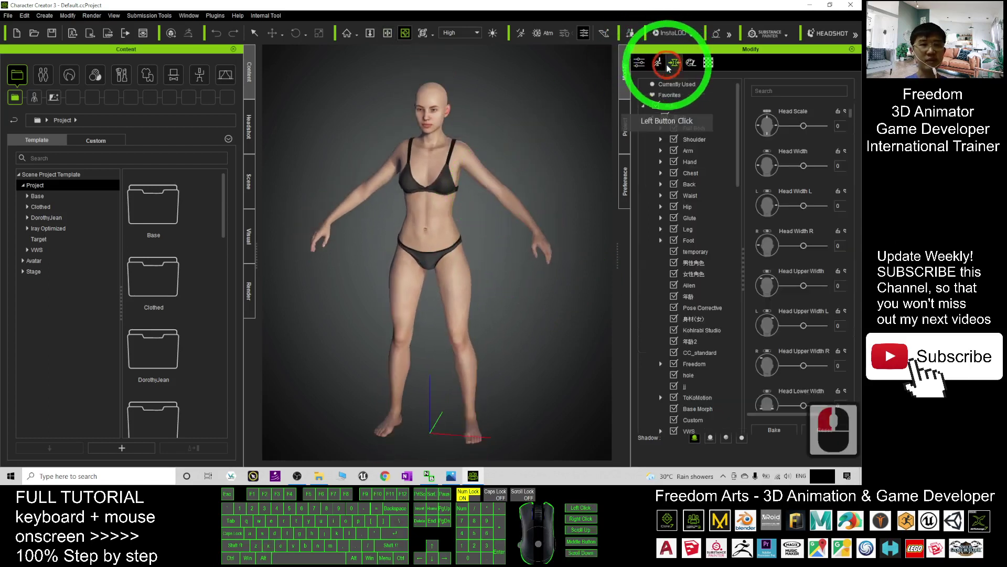
click(624, 72)
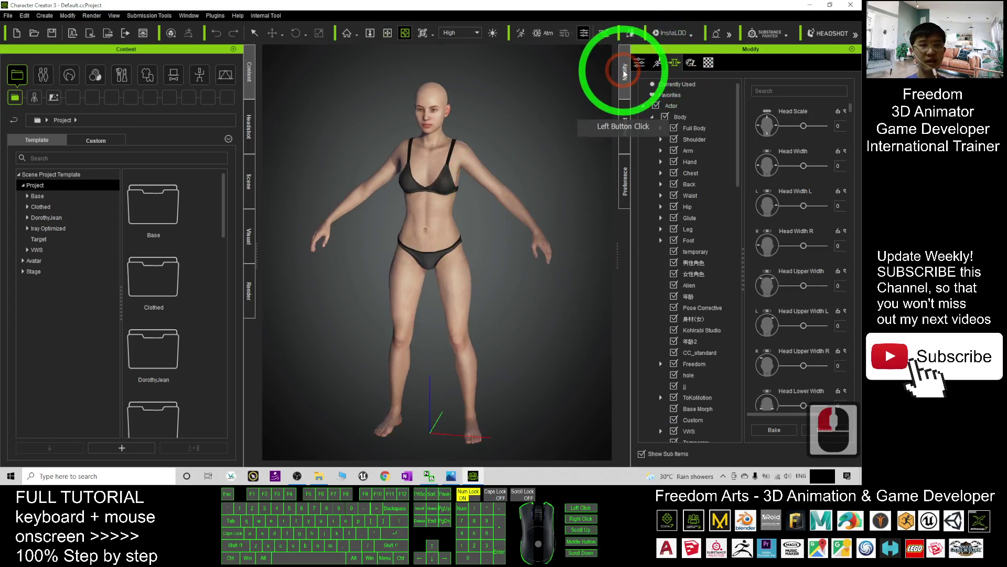
click(678, 63)
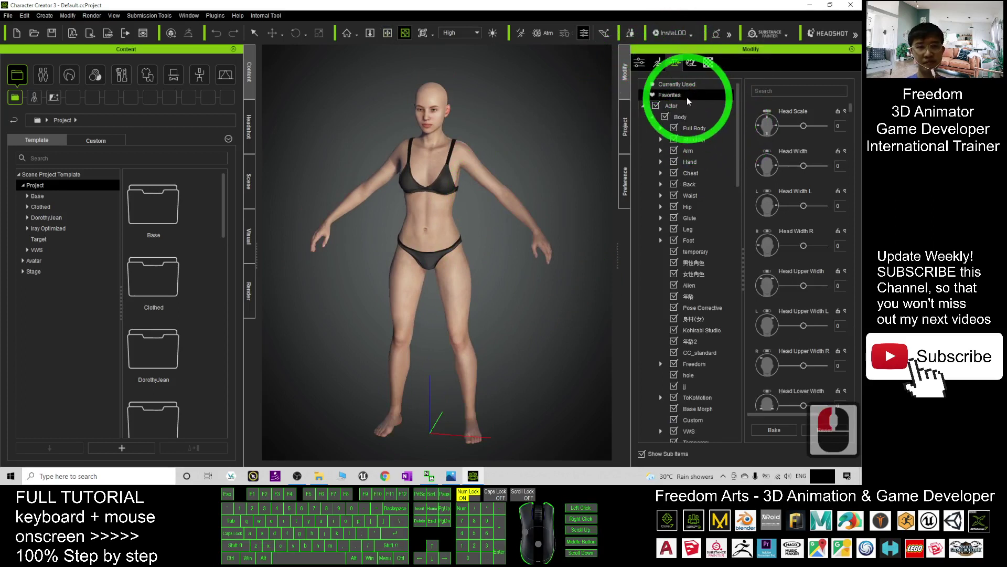
click(678, 85)
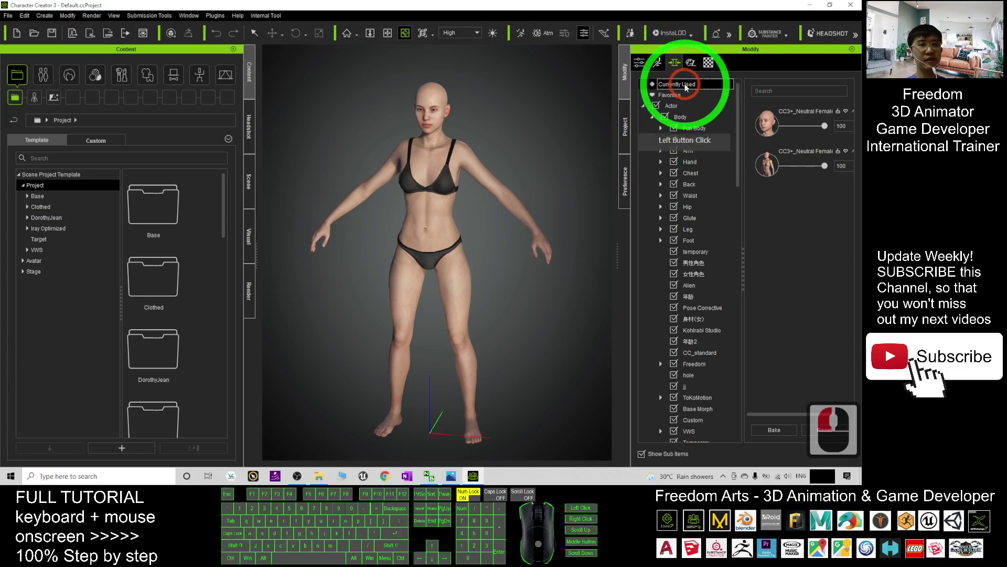
Set both the CC3+ Neutral Female body morph and the head morph to 0
scroll(519, 112, up, 4)
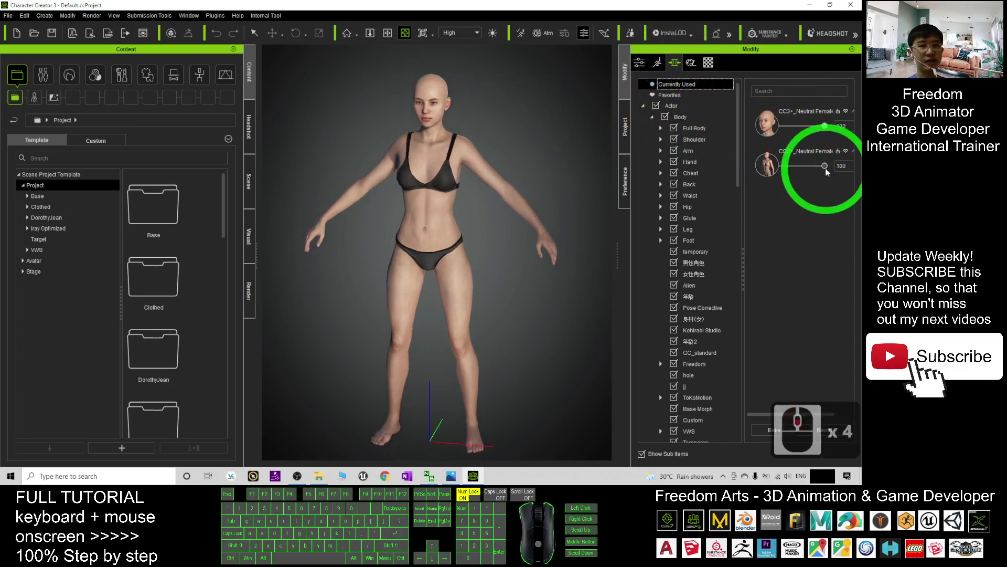
drag(823, 166, 755, 162)
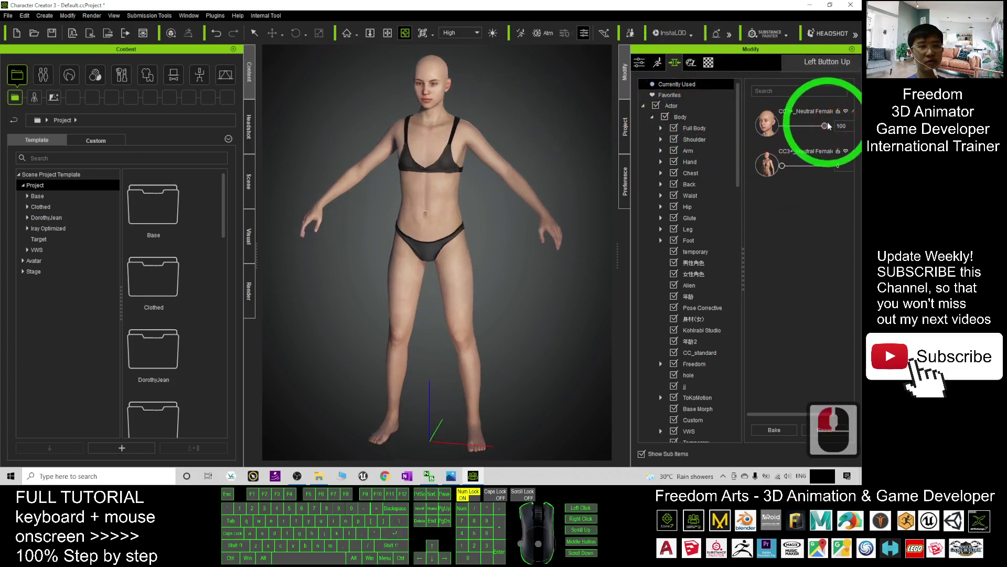
drag(824, 126, 744, 129)
drag(479, 168, 553, 180)
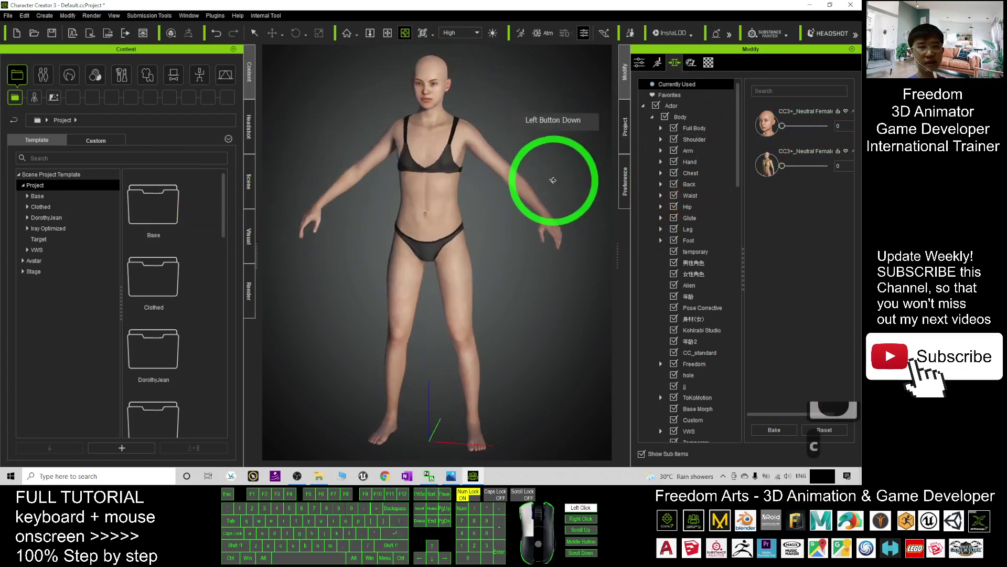
Set the CC3+ Neutral Female head morph to 100 and inspect the face up close
click(782, 126)
drag(781, 128, 492, 334)
scroll(520, 124, up, 15)
key(x)
click(782, 127)
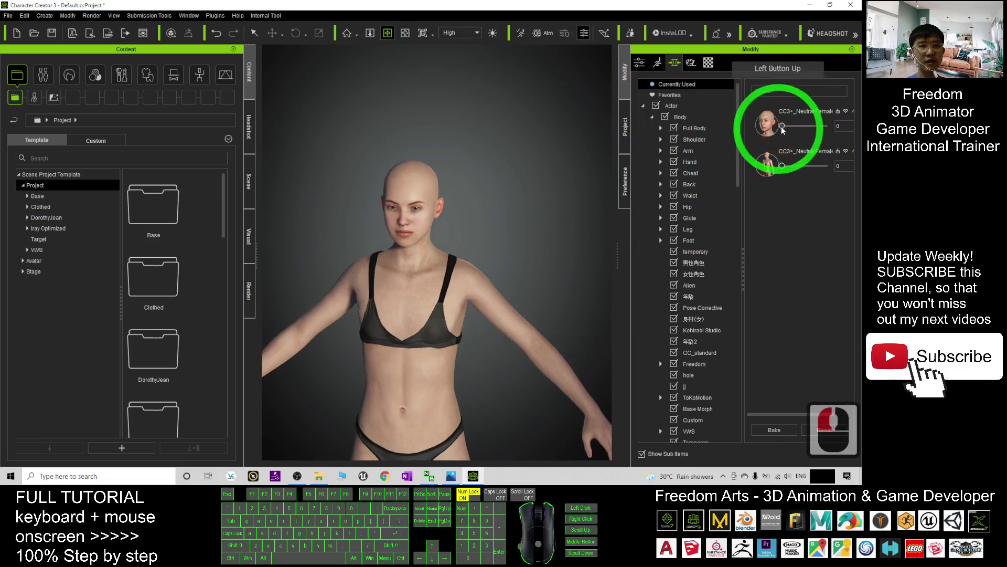
drag(781, 126, 860, 129)
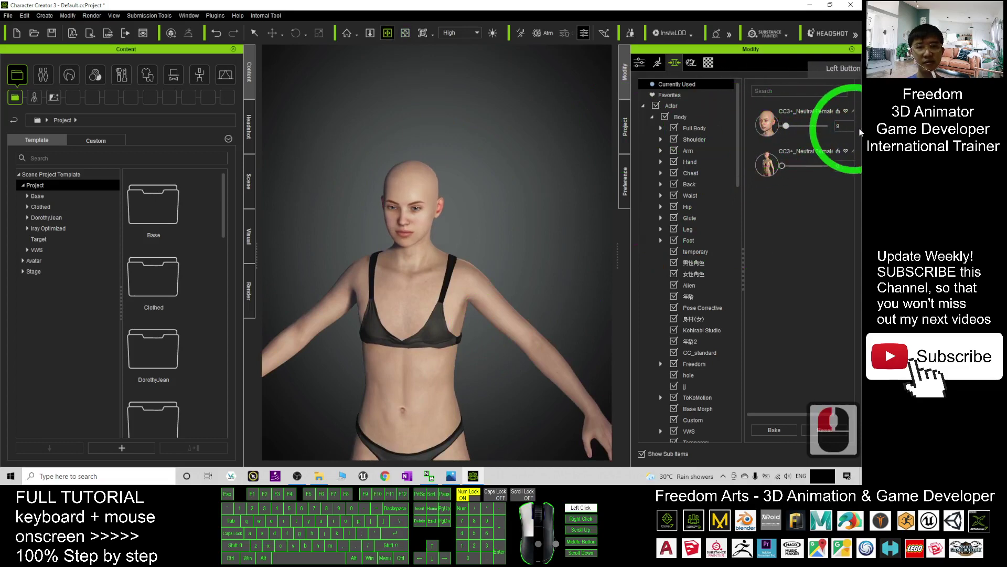
scroll(514, 225, up, 7)
key(c)
drag(492, 241, 447, 212)
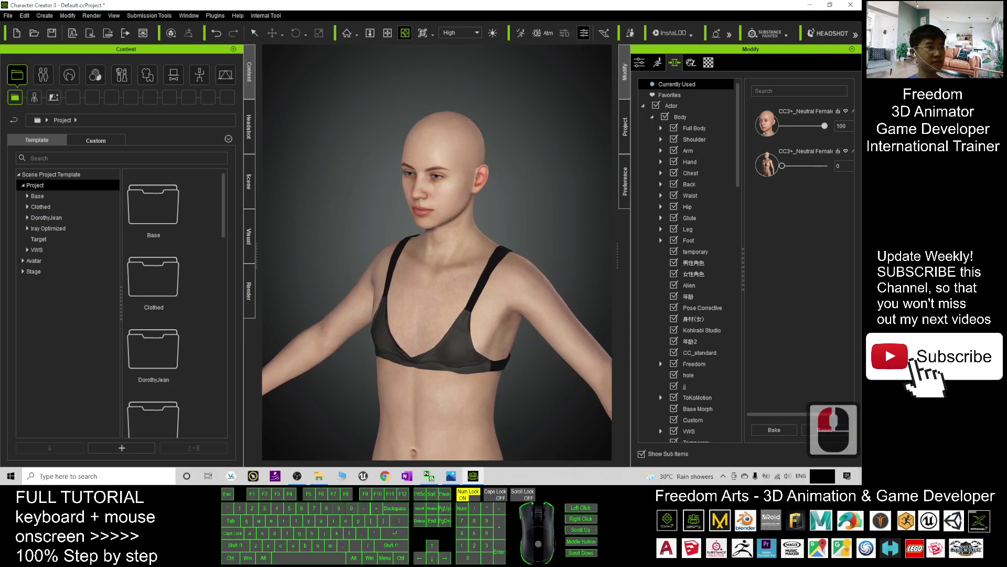
Examine the whole figure from head to feet with the Neutral Female body morph at 0
scroll(495, 293, down, 16)
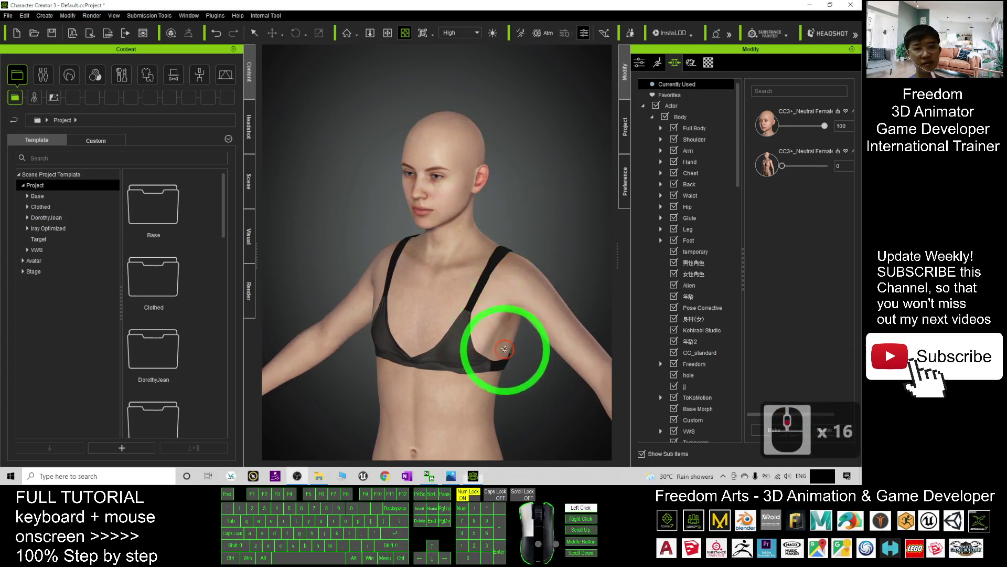
key(x)
click(506, 330)
drag(781, 166, 671, 168)
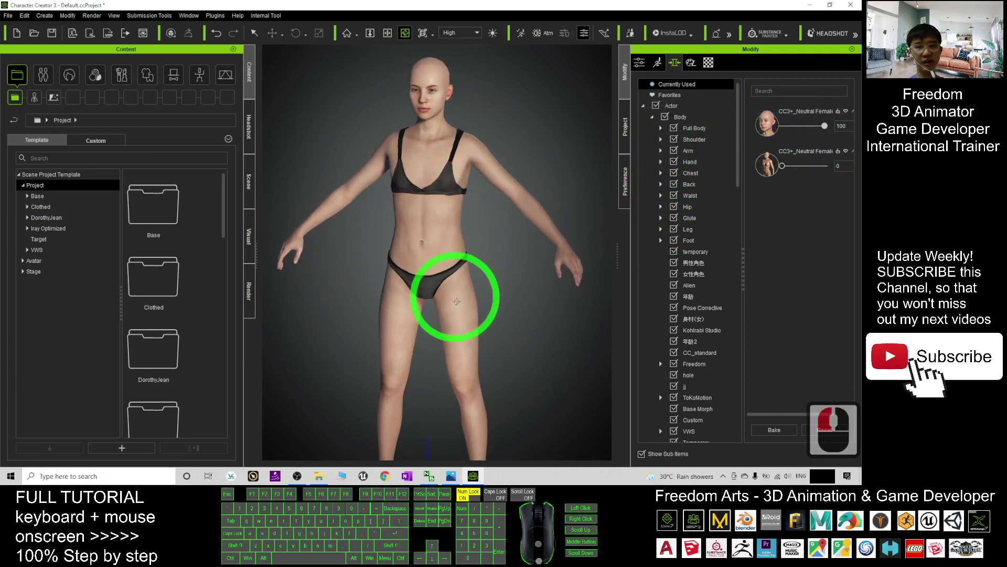
scroll(457, 300, down, 5)
key(x)
drag(484, 330, 479, 267)
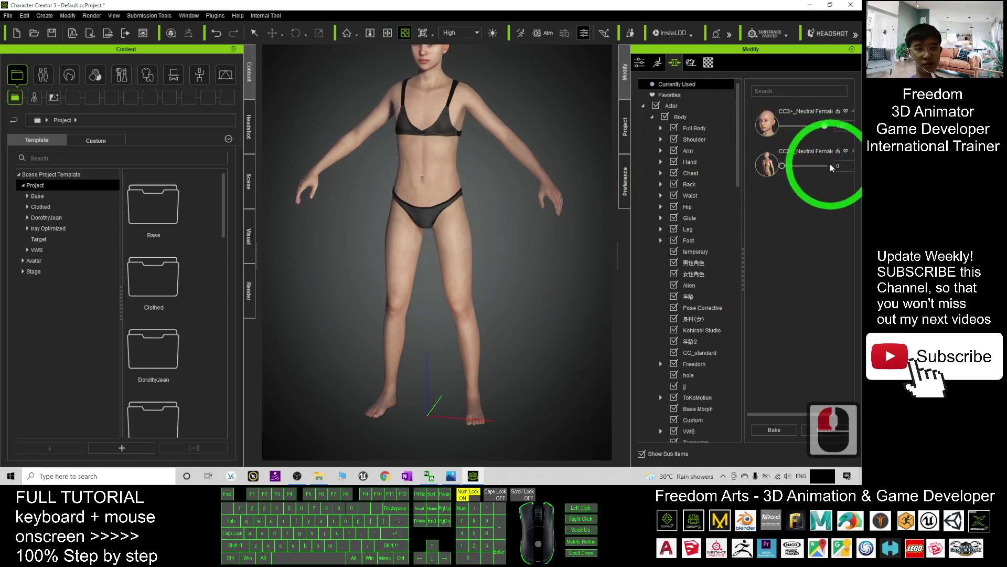
drag(501, 246, 467, 289)
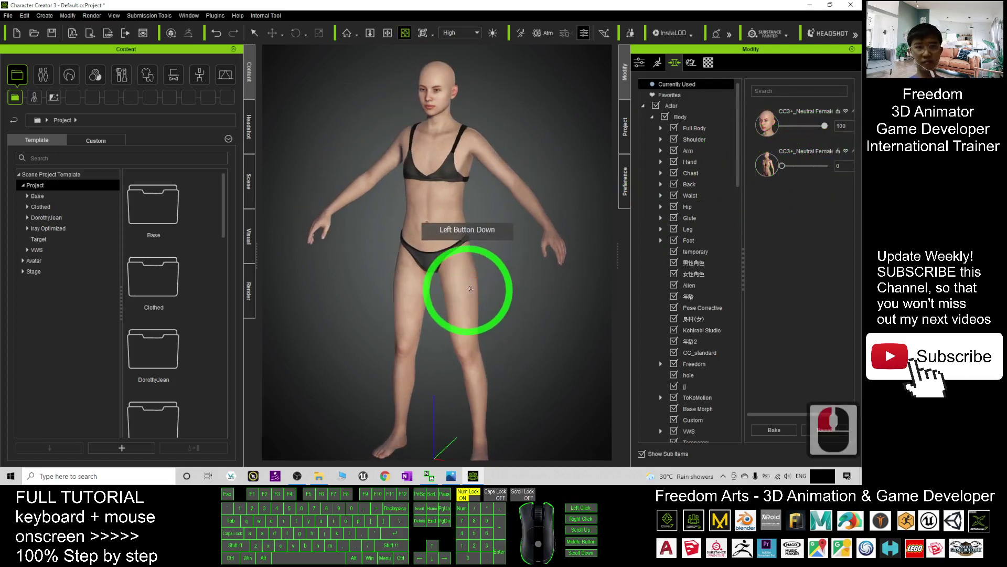
Compare the Full Body morph category with the currently used morphs
click(685, 125)
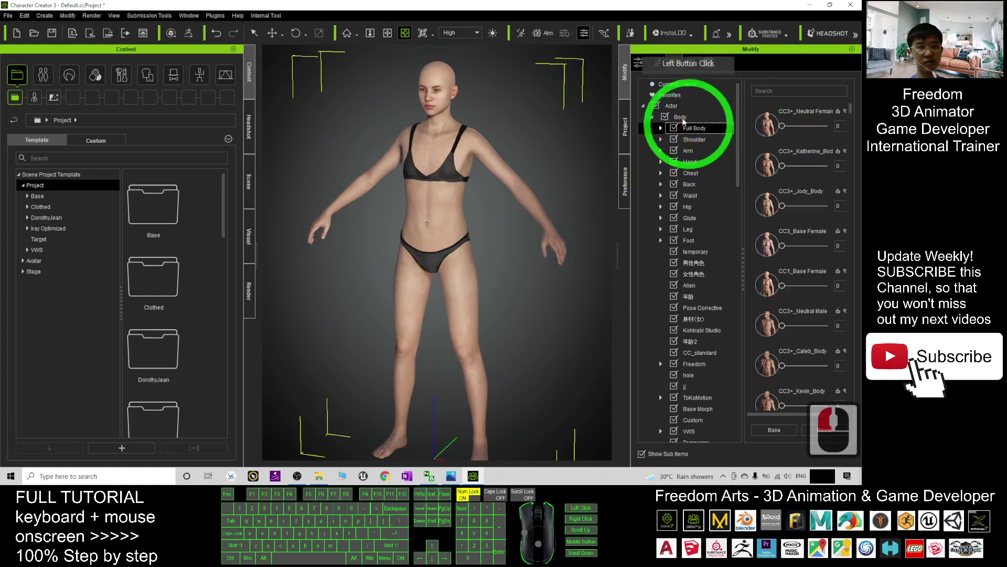
click(676, 85)
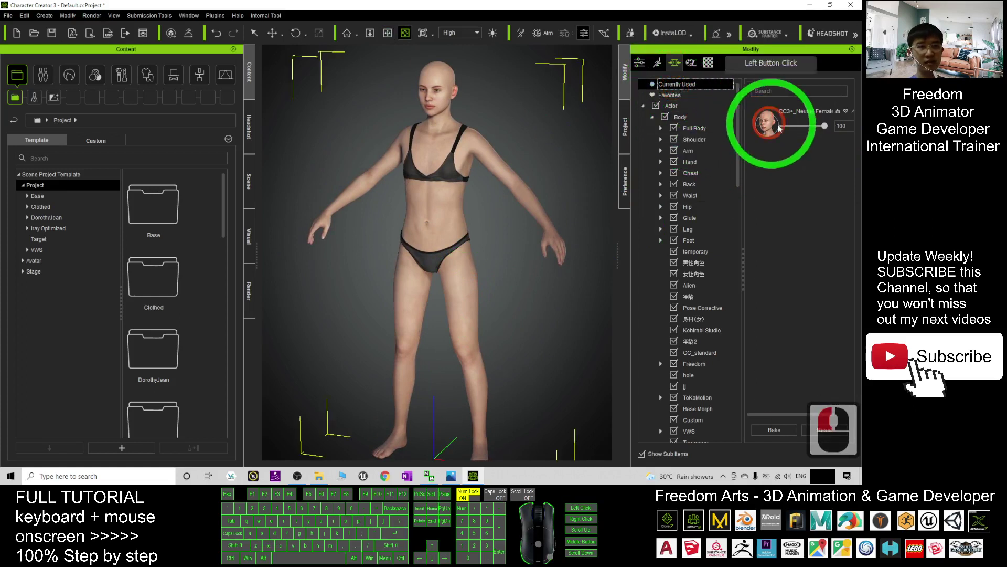
drag(782, 126, 824, 126)
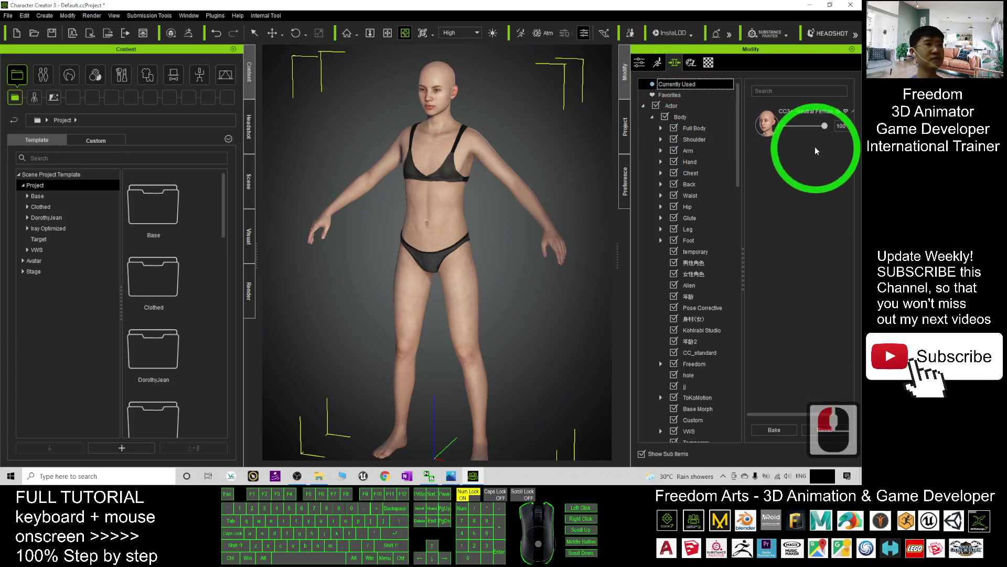
Expand the Full Body morph category and browse its body presets
click(667, 131)
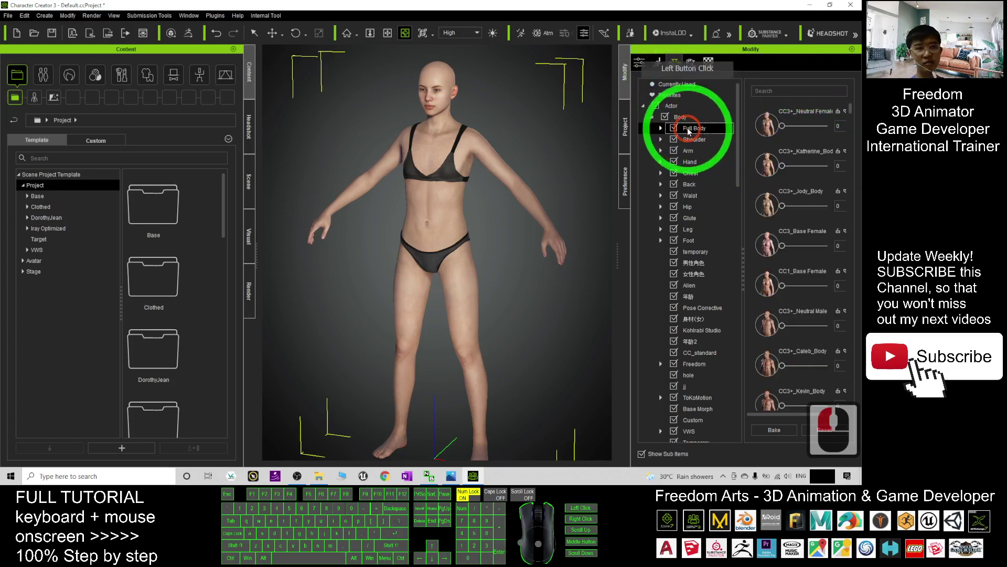
click(661, 129)
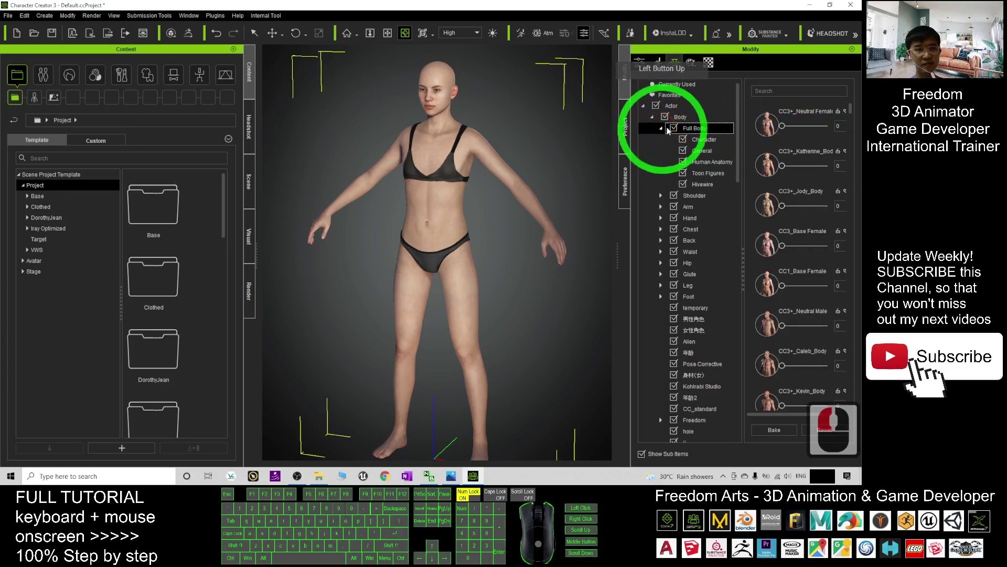
click(843, 104)
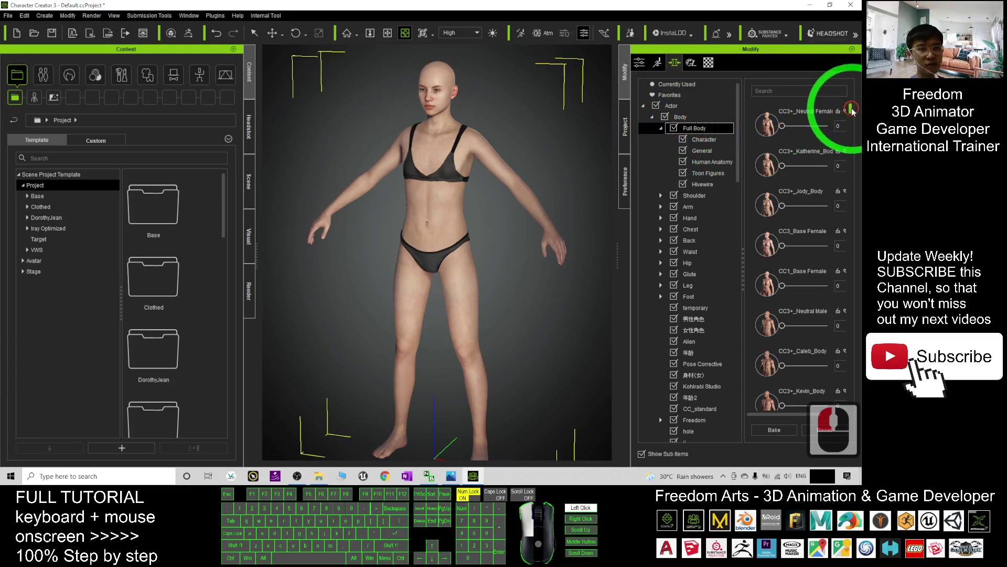
drag(851, 109, 850, 115)
scroll(462, 291, down, 3)
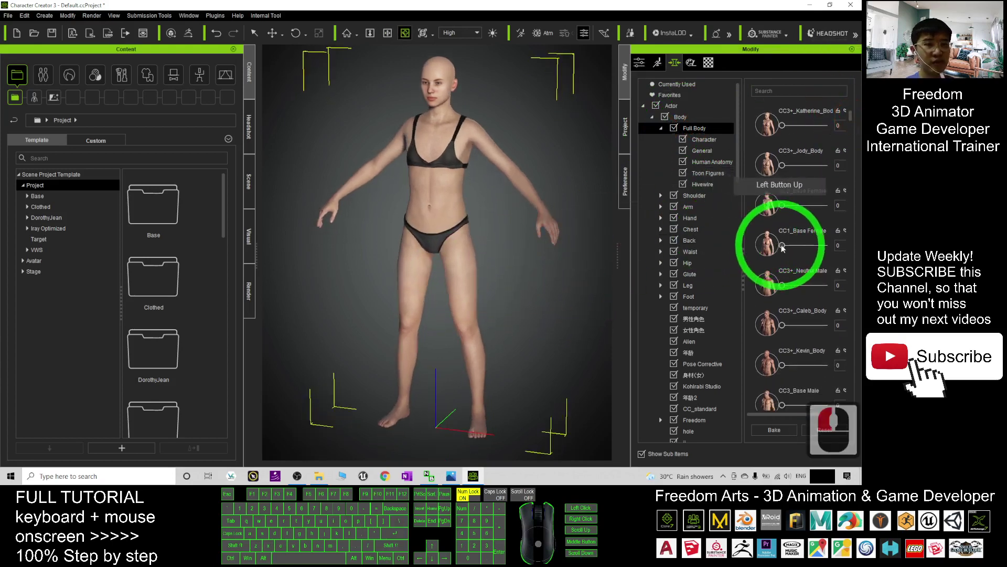
Try the CC3+ Kevin body morph at 100 on the avatar and reset it to 0
drag(782, 246, 734, 273)
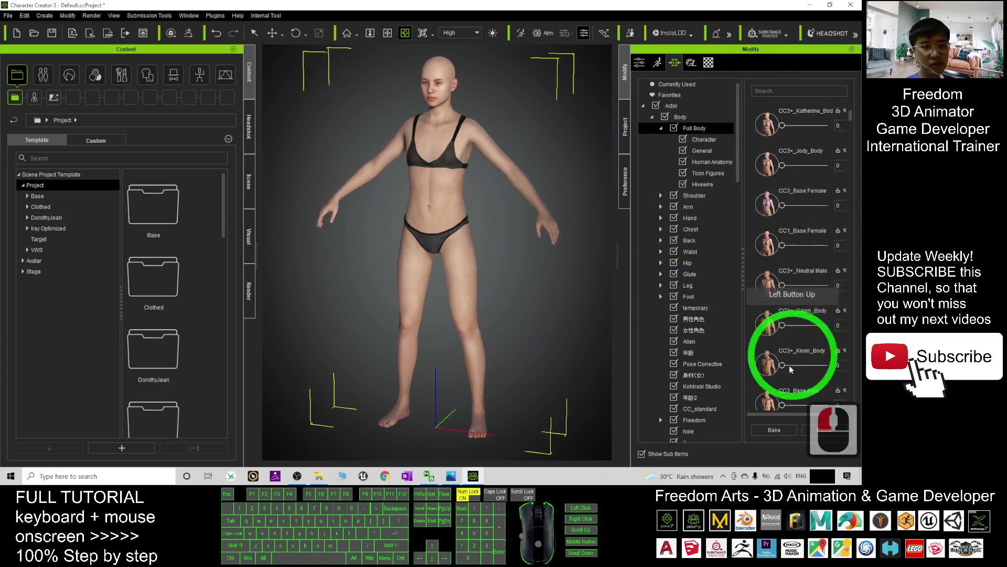
drag(782, 365, 868, 362)
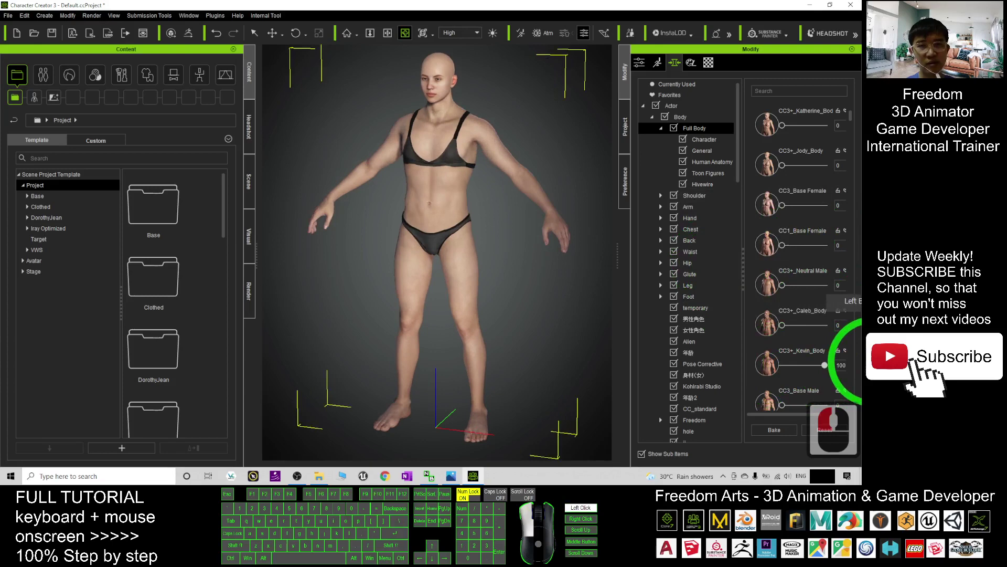
mouse_move(387, 301)
mouse_down()
mouse_move(378, 301)
mouse_move(641, 303)
mouse_move(375, 291)
mouse_up()
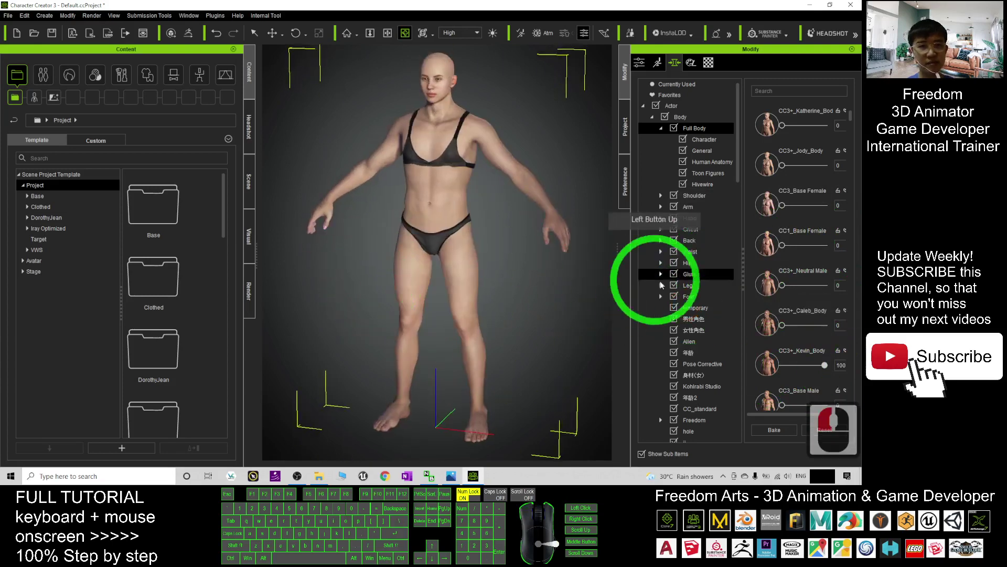
drag(825, 365, 773, 396)
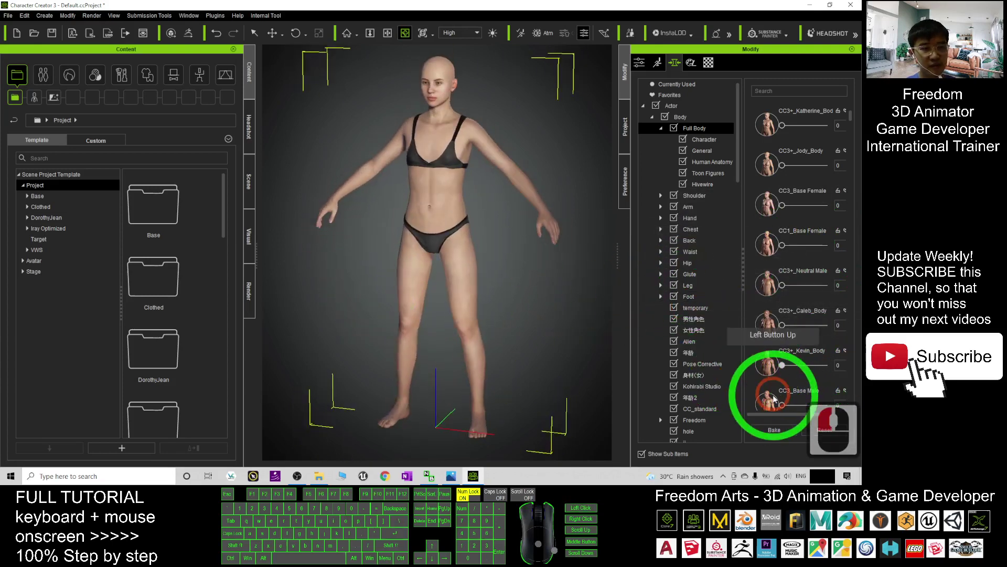
Try the CC3 Base Male body morph on the avatar and reset it to 0
click(834, 404)
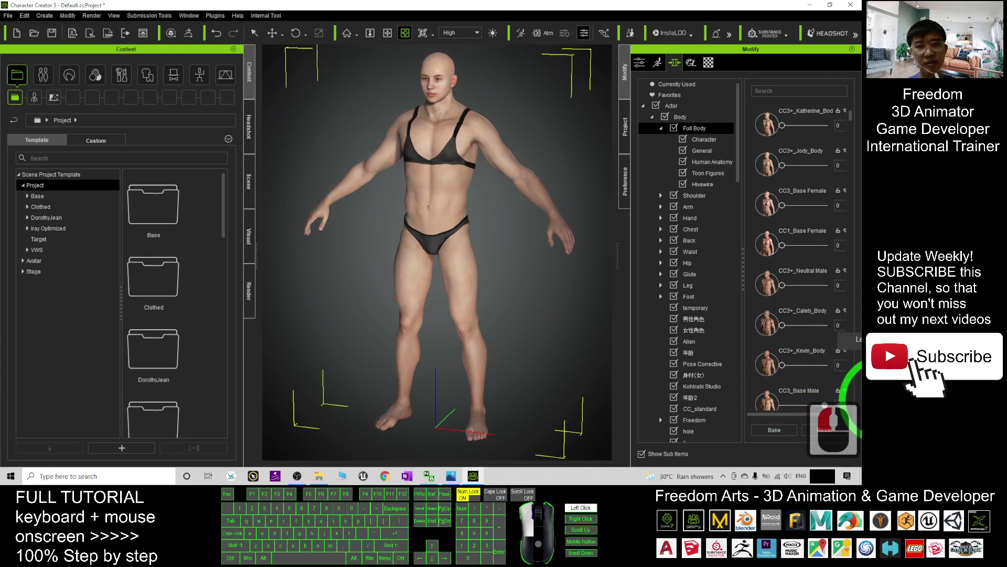
drag(353, 299, 624, 383)
key(c)
key(x)
key(c)
drag(461, 315, 676, 266)
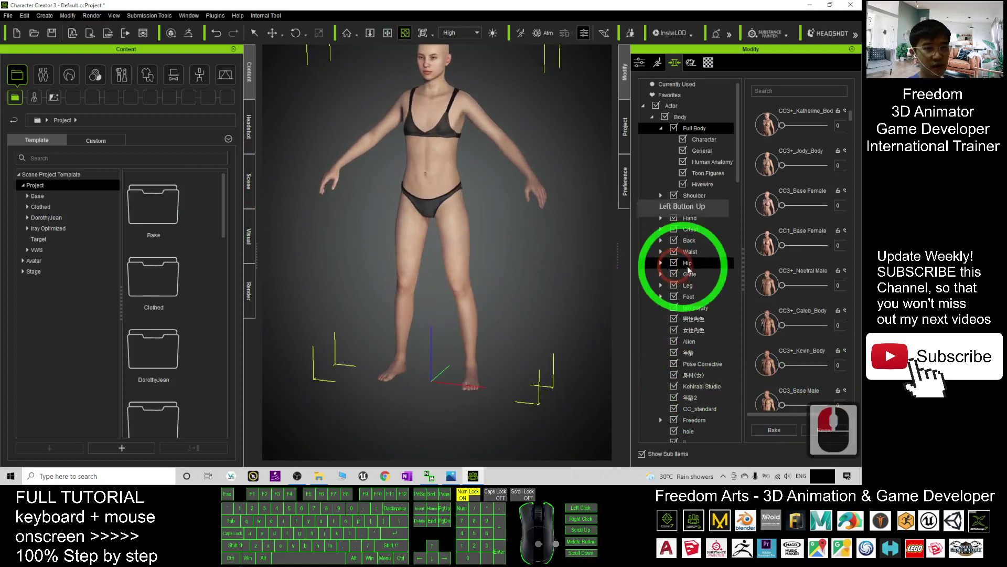
Set the CC1 Base Female full-body morph to 100 and check the figure
scroll(800, 225, down, 4)
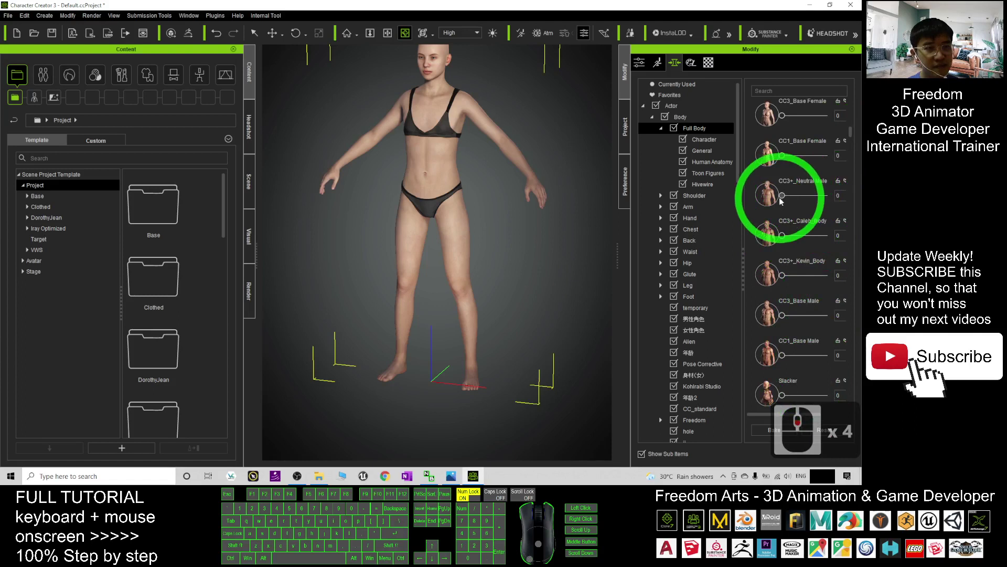
drag(851, 134, 851, 112)
click(785, 270)
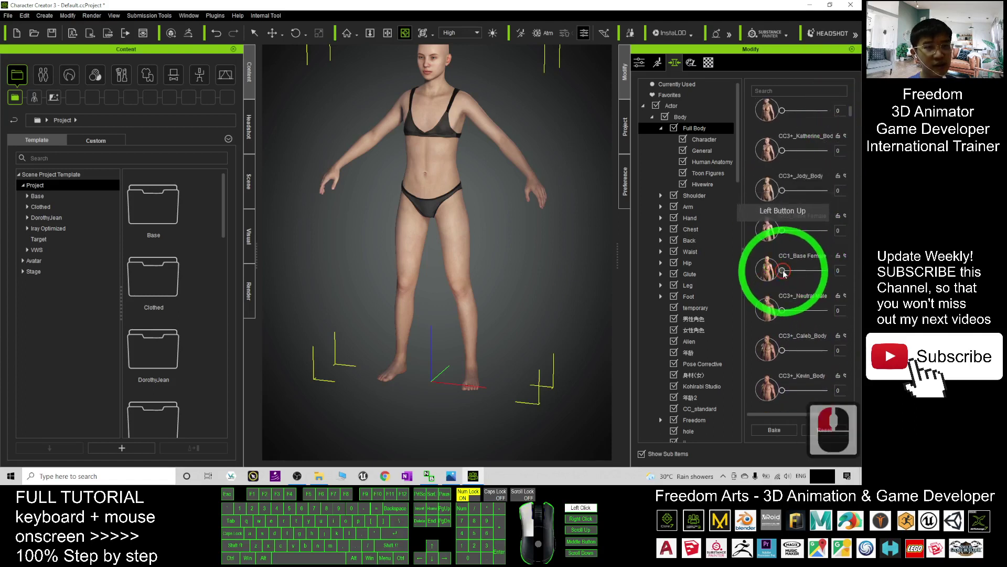
drag(783, 271, 843, 270)
drag(423, 192, 431, 239)
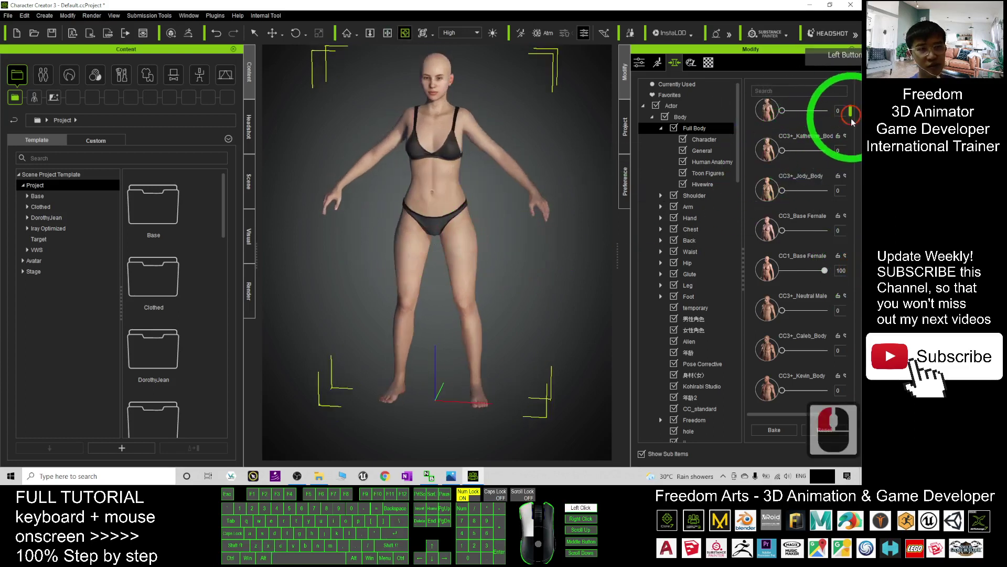
Set the Body Fat A morph to 0 and the Body Fat B morph to about 23
drag(851, 121, 852, 162)
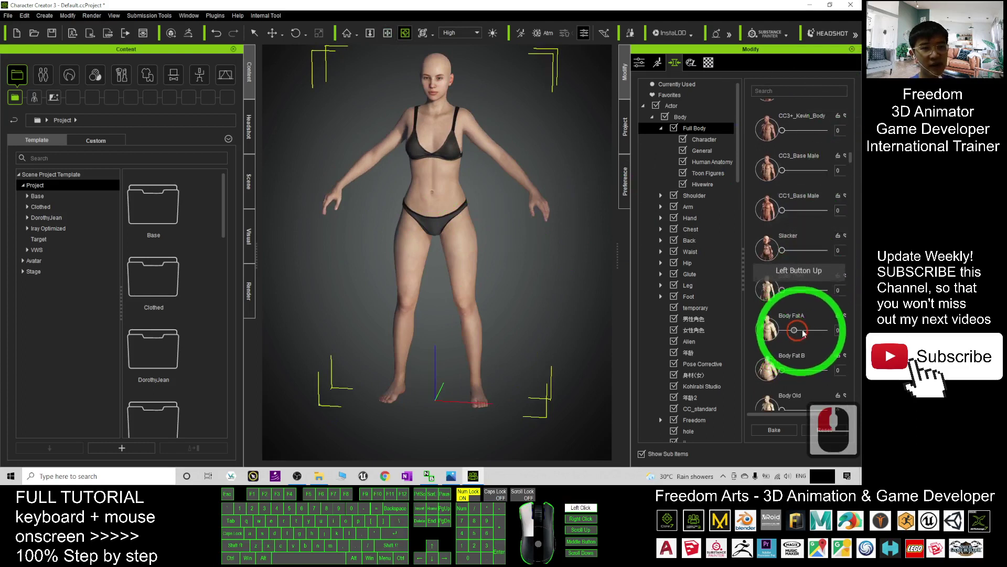
drag(803, 332, 797, 370)
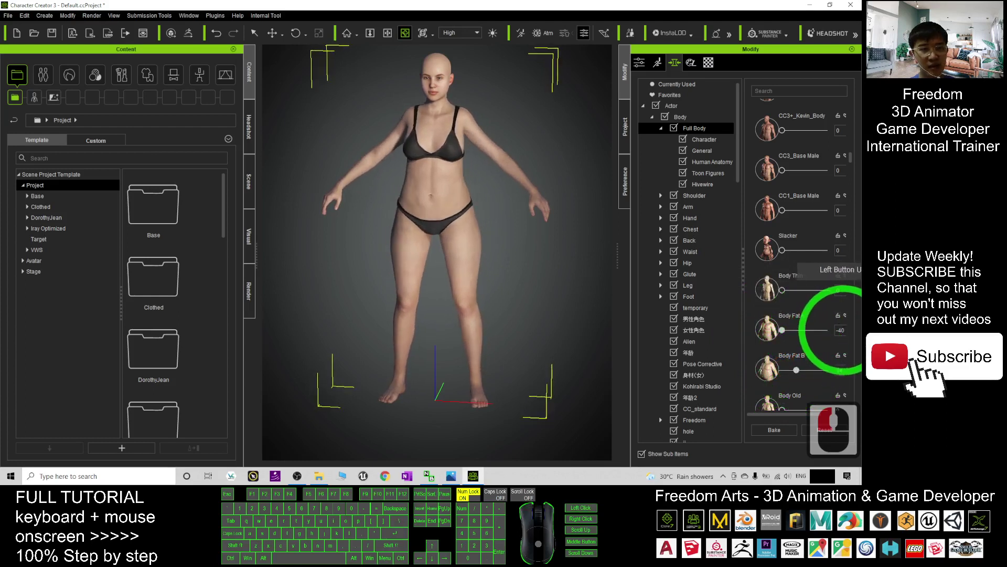
key(Return)
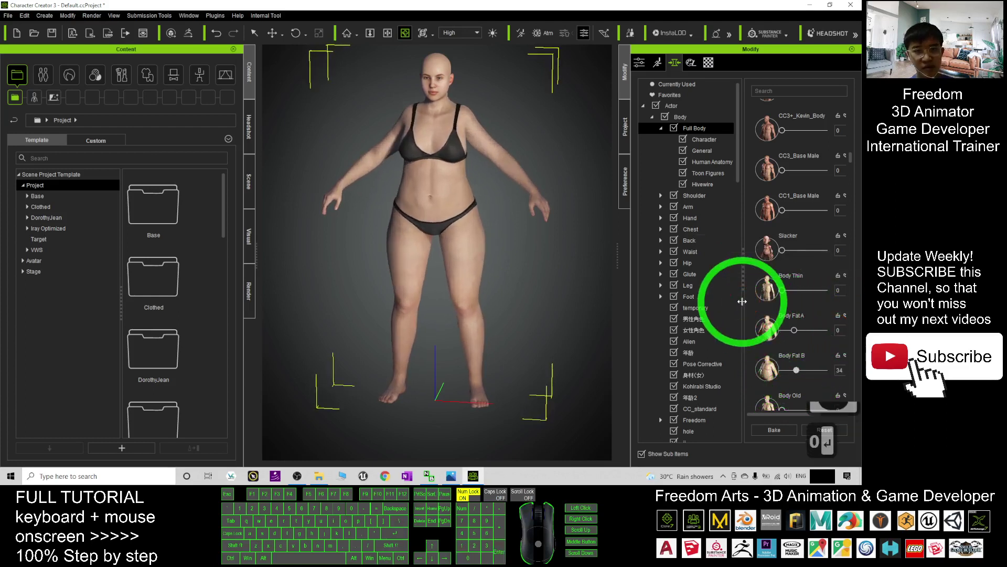
mouse_move(798, 370)
mouse_down()
mouse_move(782, 373)
mouse_move(795, 373)
mouse_up()
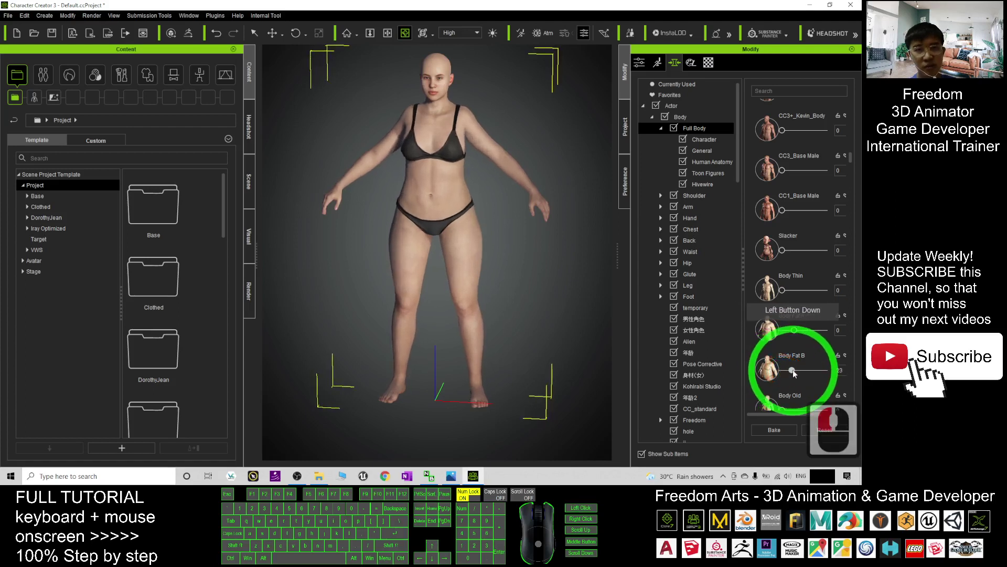
key(c)
drag(396, 307, 434, 333)
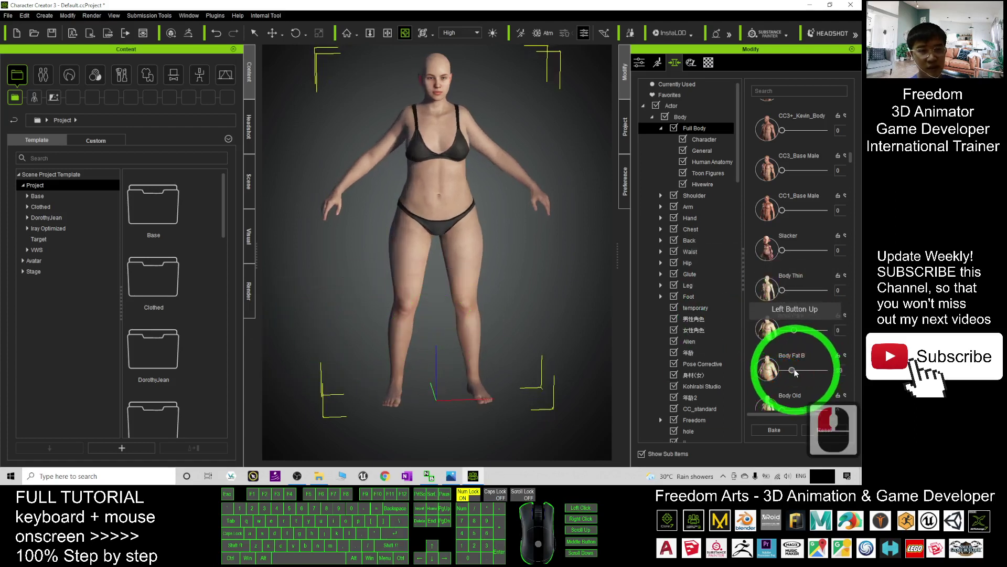
Reset the Body Fat B morph to 0 and set the Body Thin morph to 55
drag(795, 372, 782, 370)
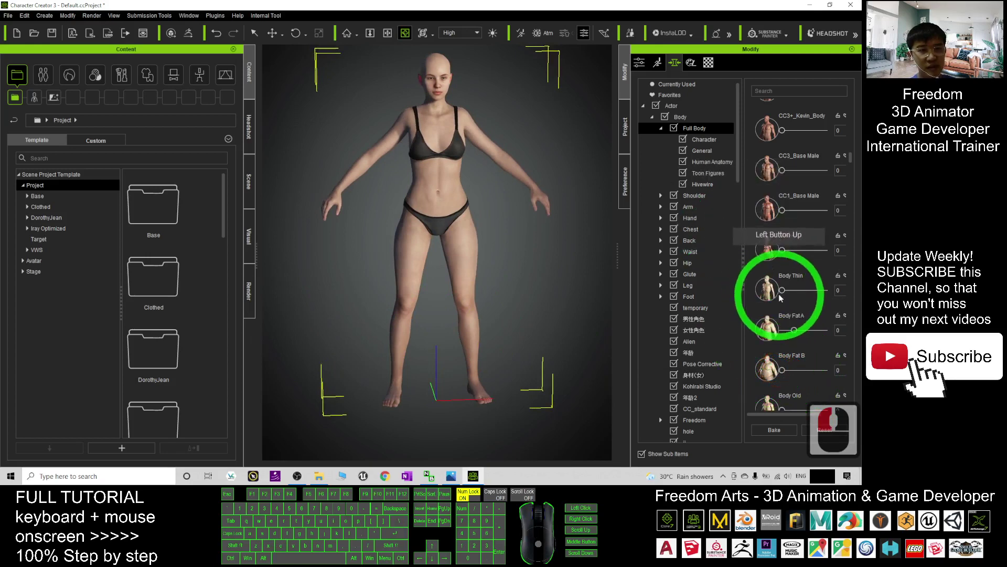
drag(782, 290, 806, 290)
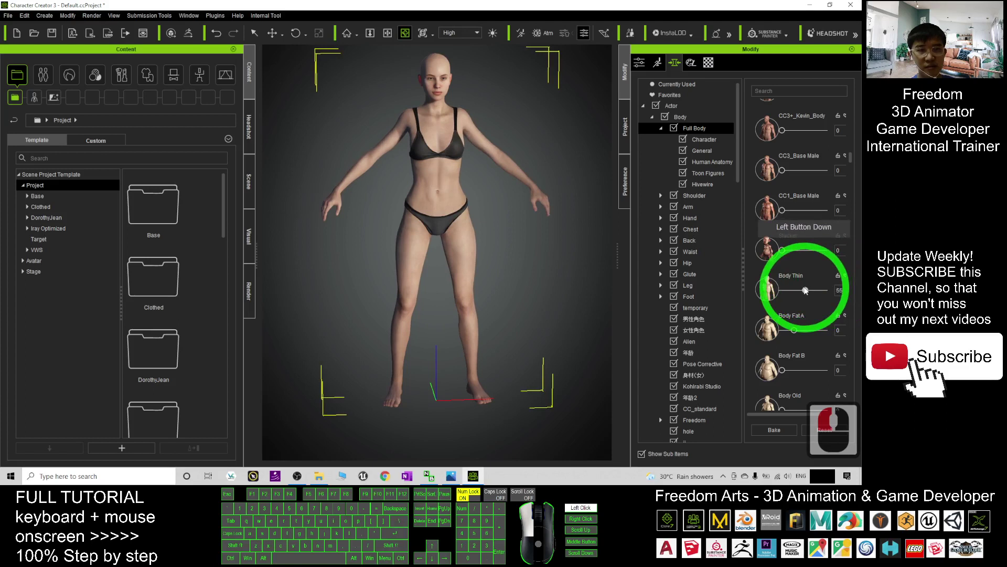
Narrow the avatar's waist by setting the Abdomen Scale morph to -29
click(563, 263)
drag(563, 262, 505, 260)
scroll(505, 261, up, 10)
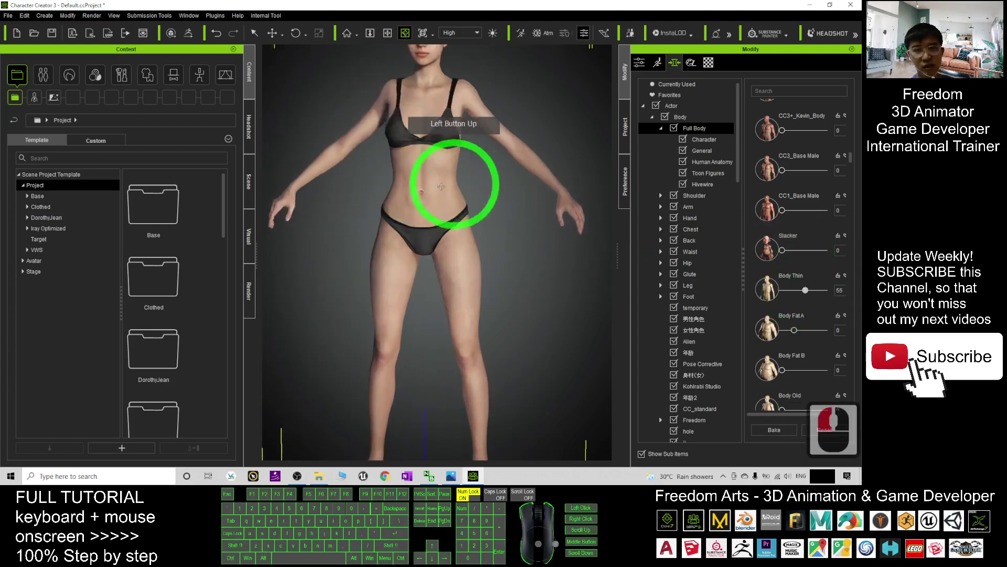
key(x)
key(c)
drag(444, 189, 471, 268)
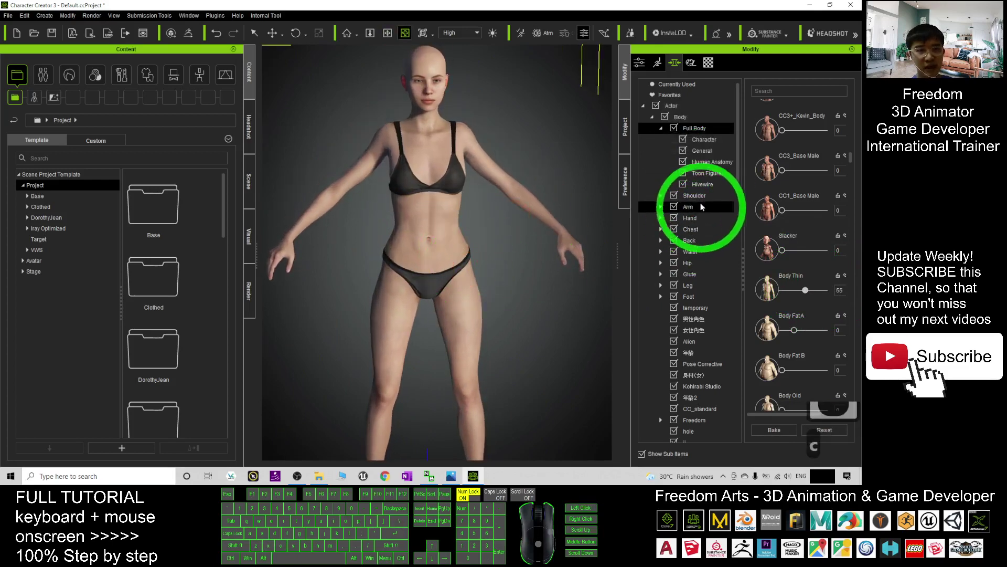
click(691, 252)
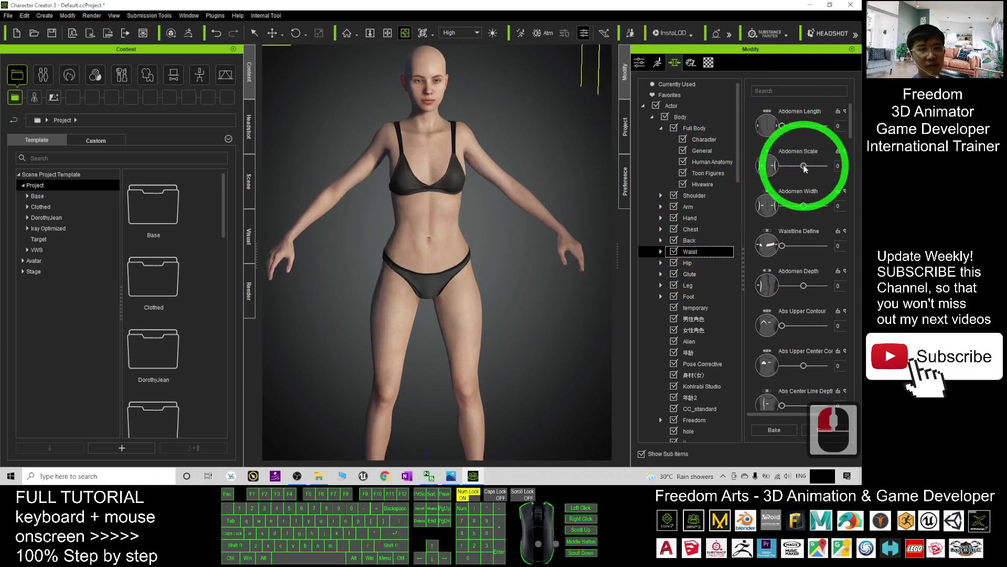
mouse_move(802, 167)
mouse_down()
mouse_move(766, 166)
mouse_move(793, 167)
mouse_up()
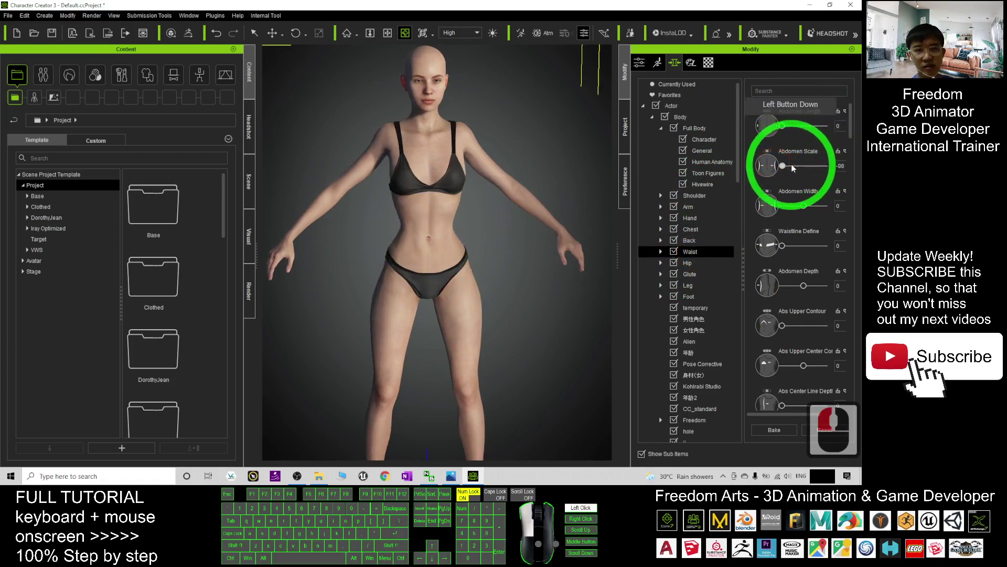
Check the avatar's whole figure from an angle and list the currently used morph sliders
scroll(531, 242, down, 7)
key(x)
mouse_move(532, 243)
mouse_down()
mouse_move(563, 250)
mouse_move(484, 261)
mouse_move(538, 238)
mouse_move(519, 248)
mouse_up()
key(c)
scroll(538, 238, down, 4)
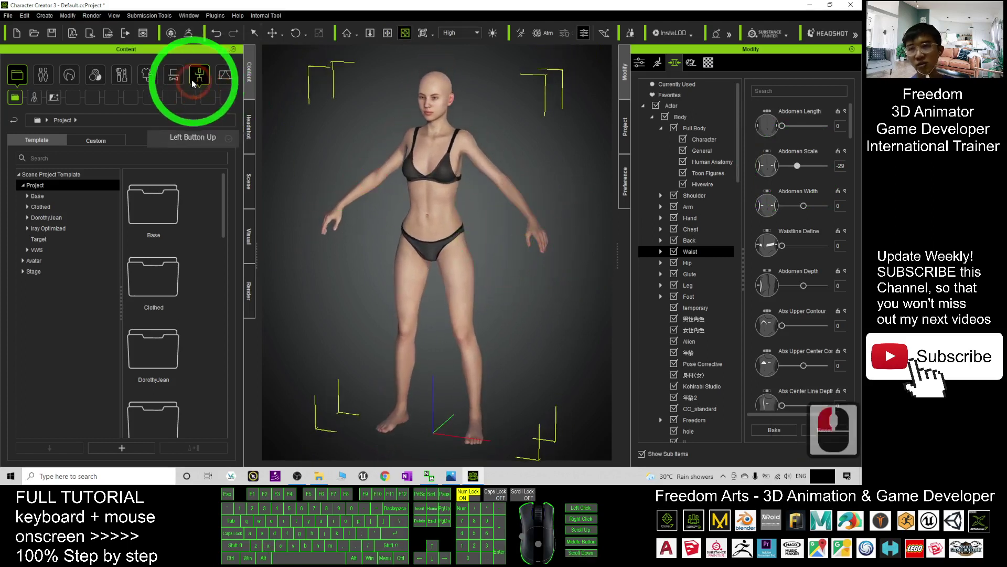
click(677, 83)
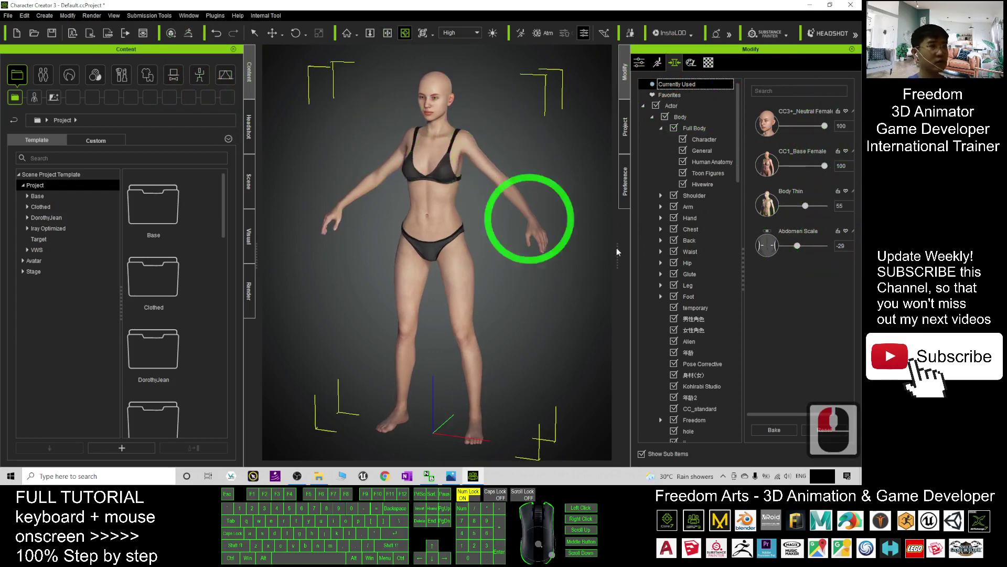
click(818, 407)
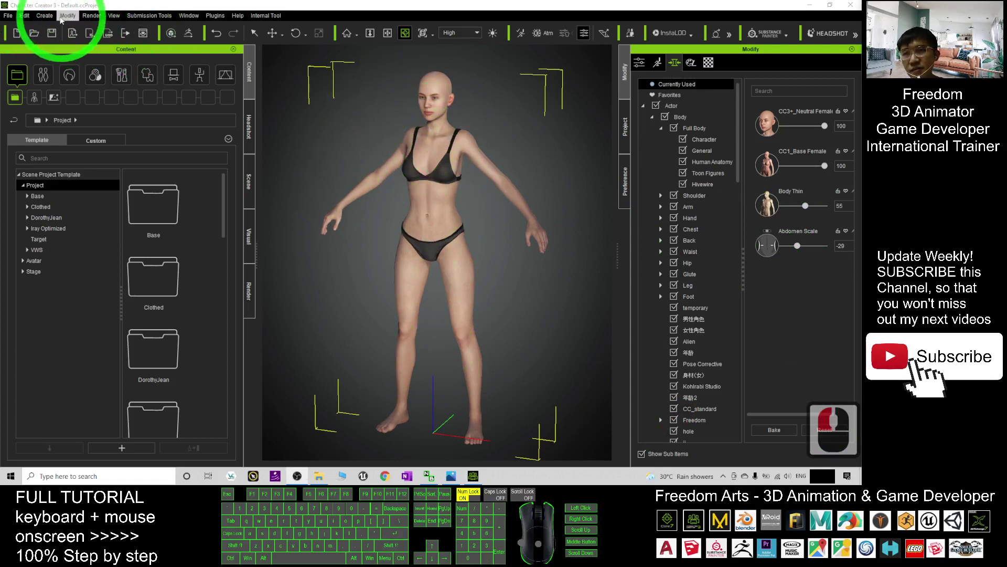
Create head and body morph sliders from the current shape, named female001, with the slider path female
click(60, 17)
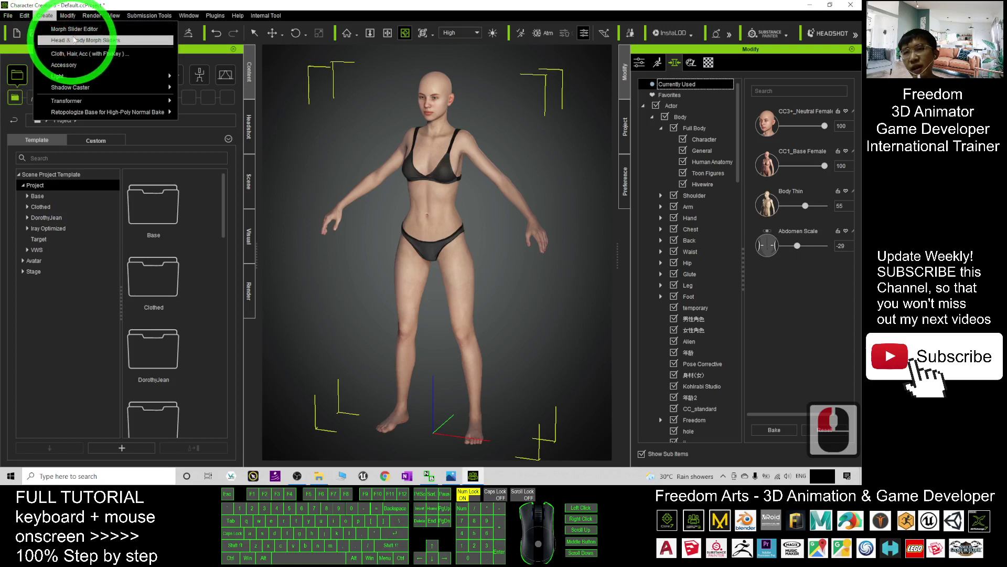
click(111, 42)
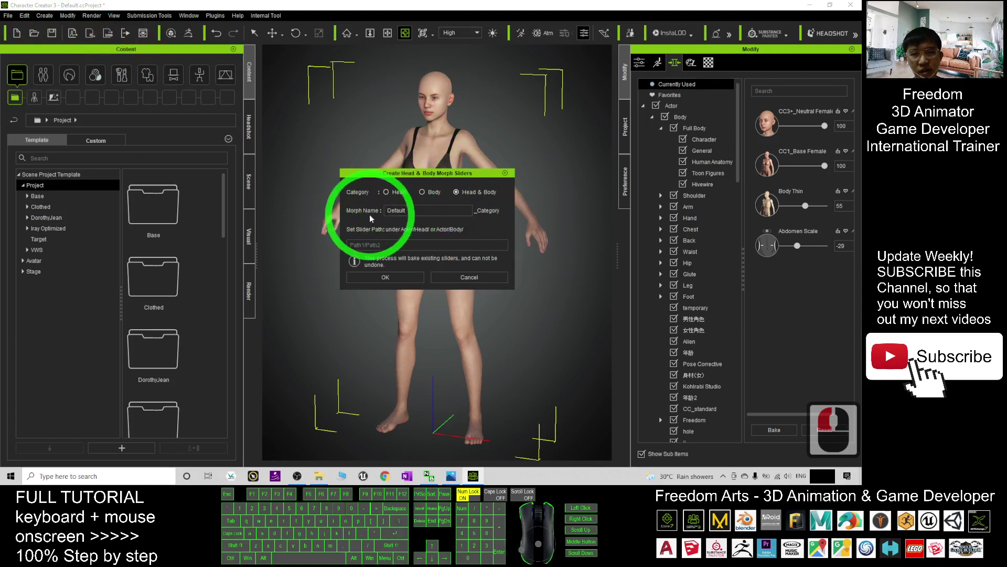
drag(388, 173, 505, 233)
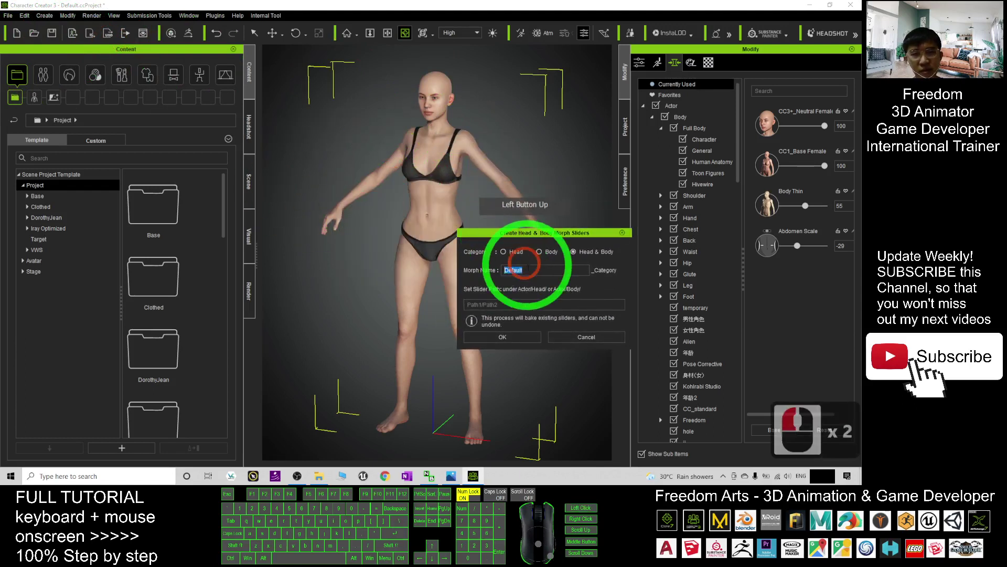
click(531, 271)
drag(532, 270, 443, 263)
text(female)
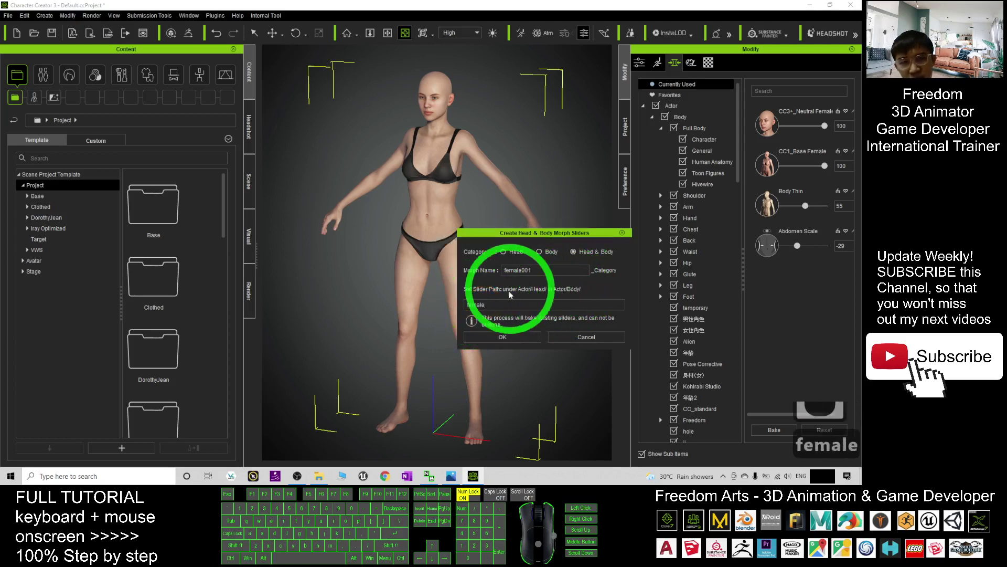
click(502, 337)
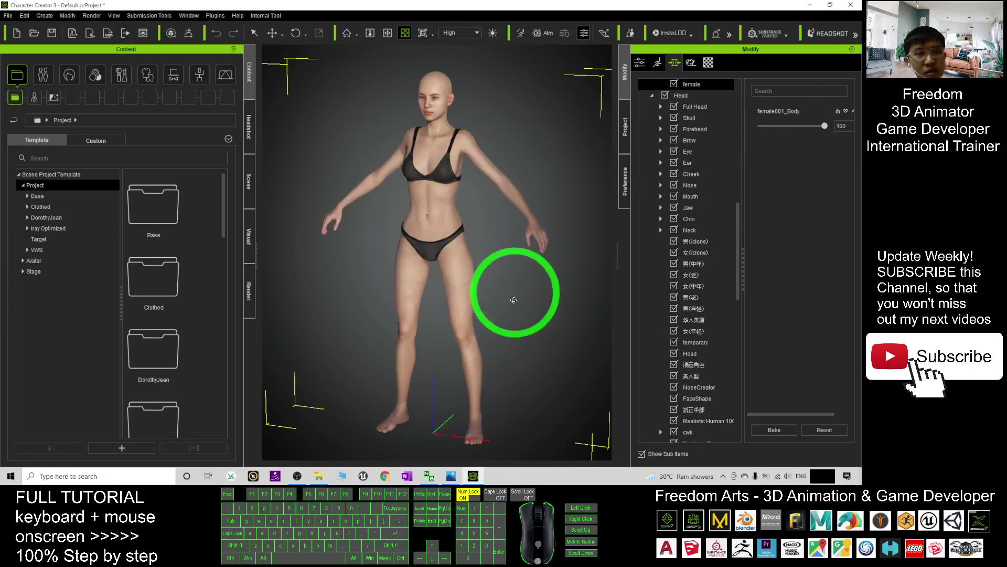
Among the currently used morphs, test the female001_Body slider at 0 and return it to 100
drag(734, 217, 686, 92)
double_click(682, 85)
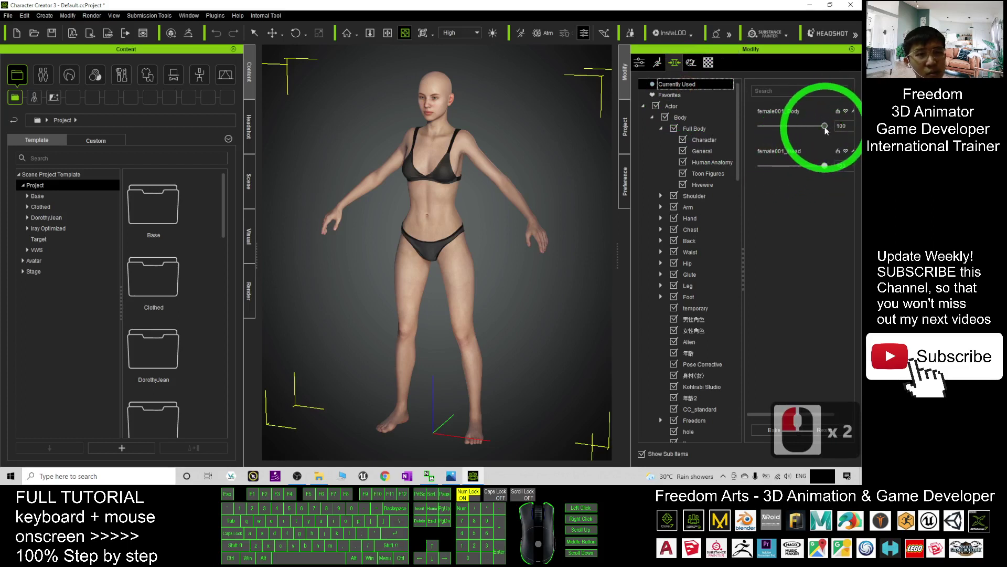
drag(825, 126, 717, 137)
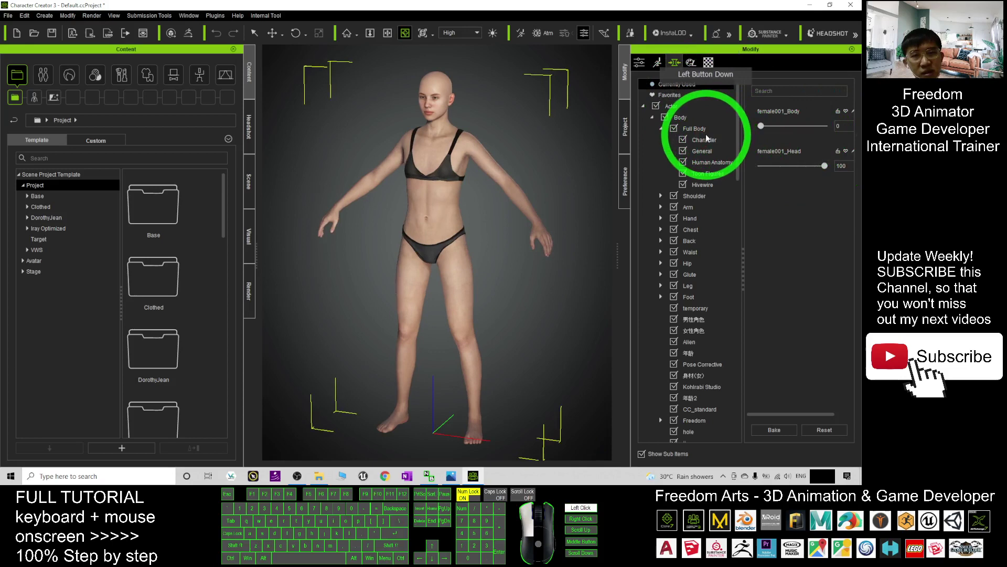
drag(706, 138, 775, 166)
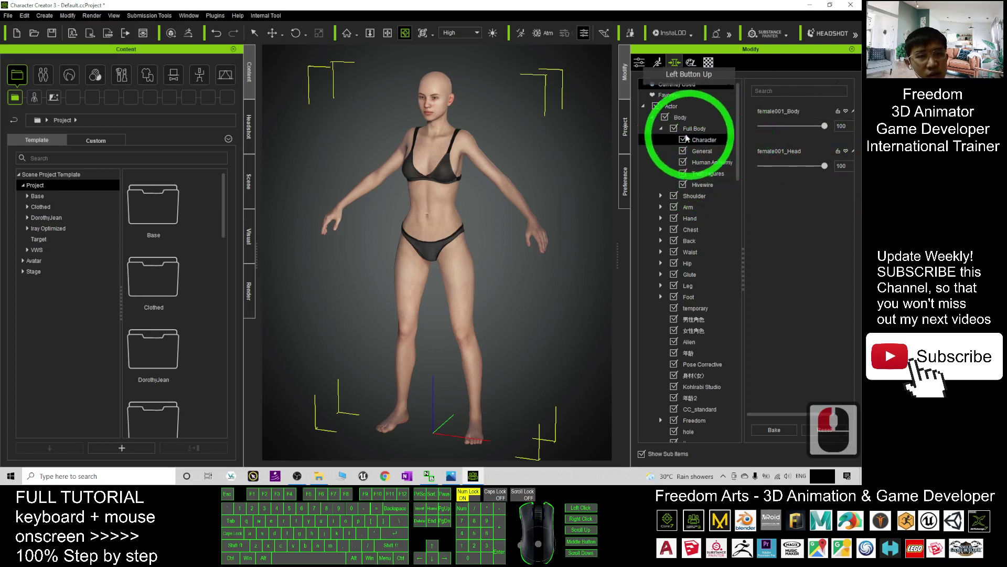
Collapse the Full Body group, find the custom female category under Body and test its female001_Body slider
click(661, 128)
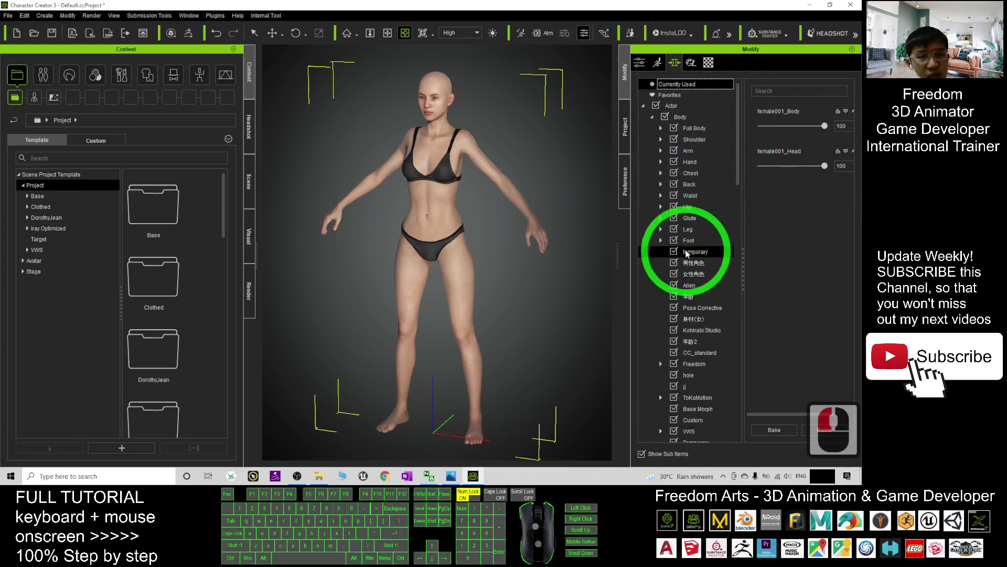
drag(737, 149, 737, 195)
click(693, 309)
click(694, 311)
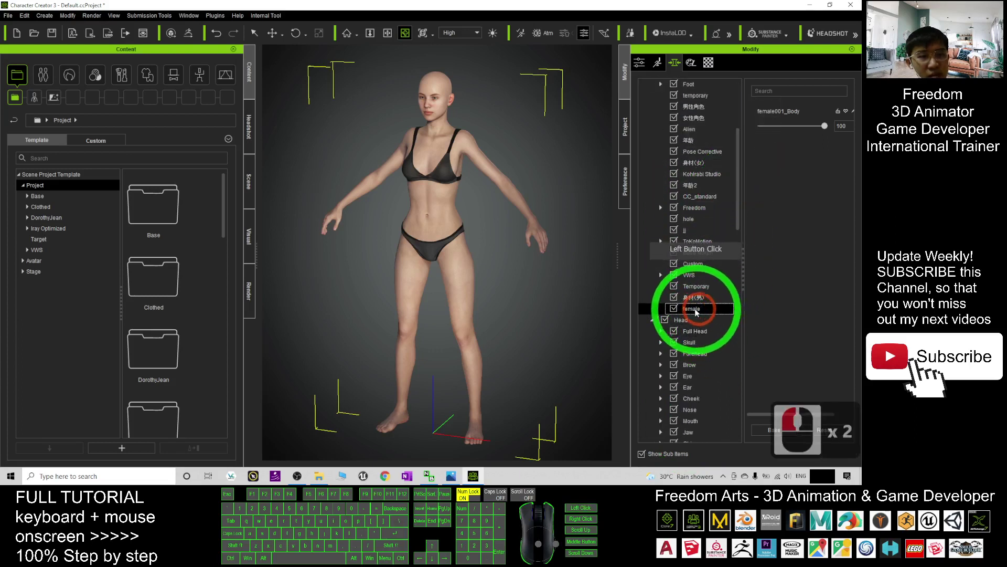
mouse_move(824, 126)
mouse_down()
mouse_move(739, 129)
mouse_move(831, 129)
mouse_up()
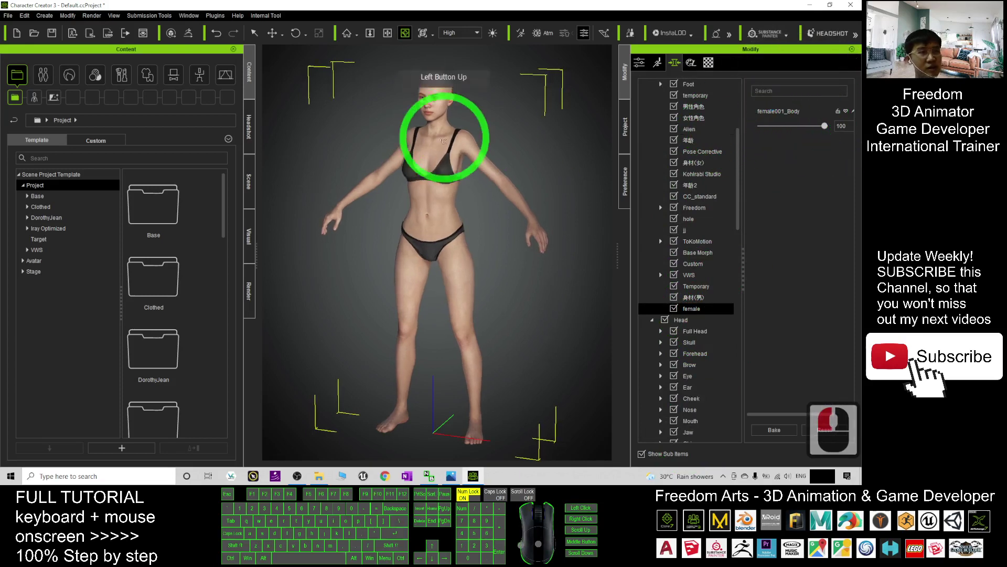
Examine the avatar's upper body and waist up close from several angles
scroll(443, 157, up, 9)
key(x)
drag(425, 155, 442, 212)
key(c)
mouse_move(531, 225)
mouse_down()
mouse_move(715, 229)
mouse_move(375, 252)
mouse_move(382, 236)
mouse_move(536, 211)
mouse_up()
scroll(535, 211, up, 3)
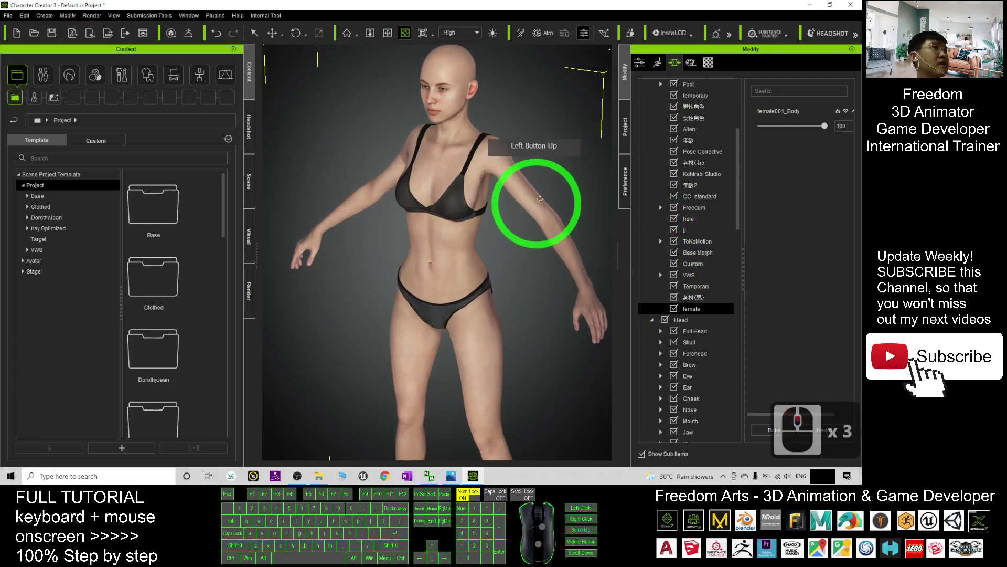
scroll(457, 218, up, 4)
key(x)
drag(456, 218, 519, 210)
key(c)
key(x)
key(c)
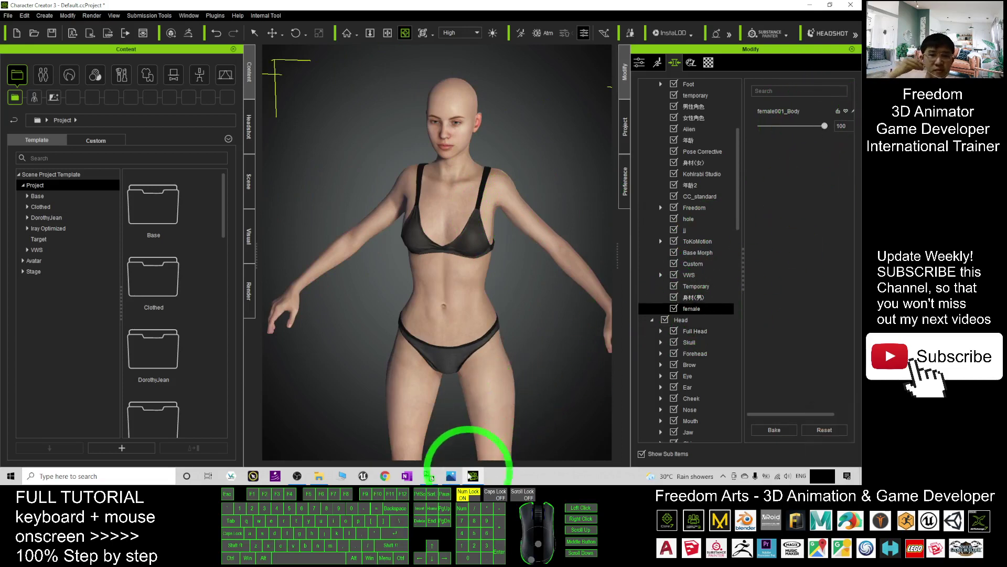
Review the body shape chart cover.jpg in Photos and return to Character Creator 3 to inspect the avatar's figure
click(451, 476)
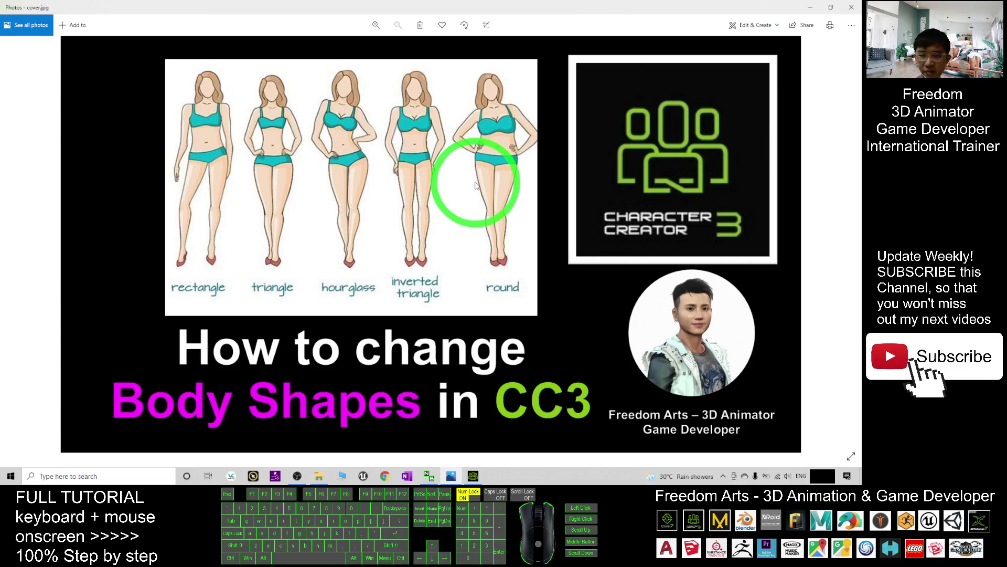
click(473, 476)
drag(479, 277, 416, 247)
key(x)
key(c)
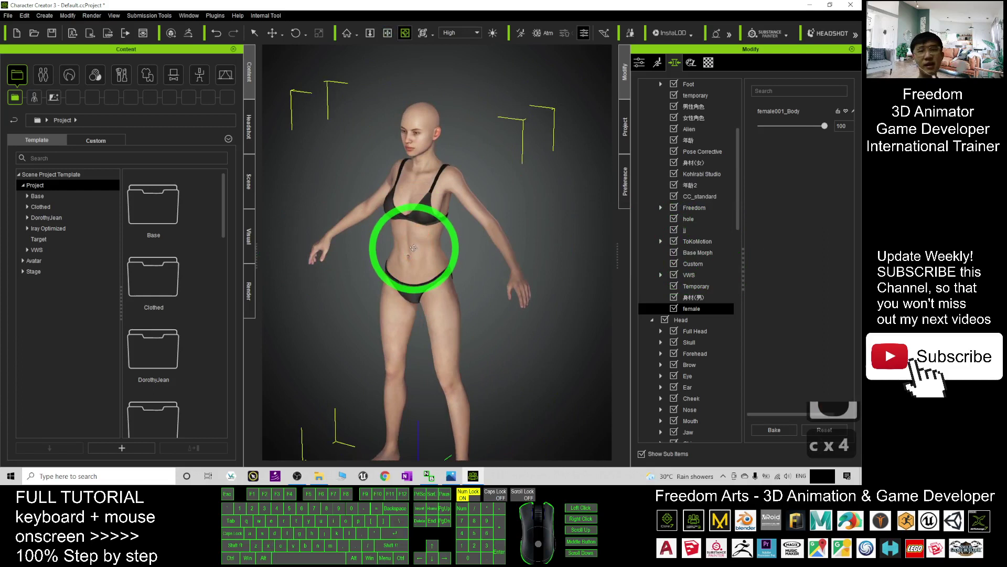